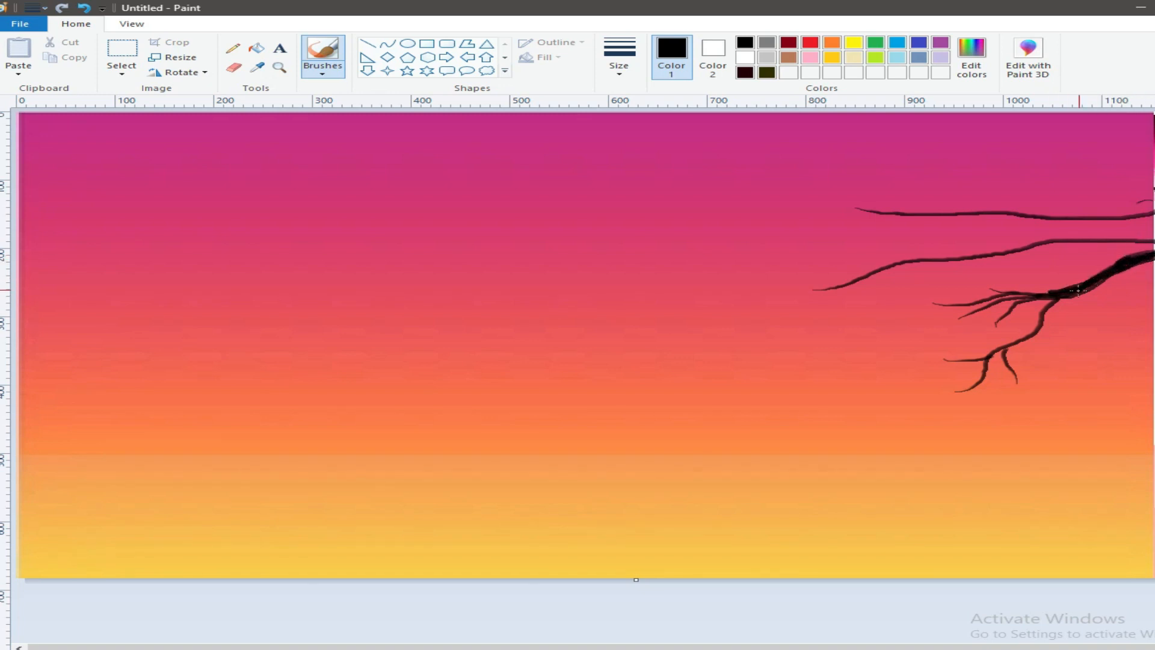
# - Paint black twigs hanging beneath the lowest thick branch and along the underside of the middle branch
pyautogui.moveTo(1081, 328)
pyautogui.mouseDown()
pyautogui.moveTo(1110, 278)
pyautogui.moveTo(1101, 310)
pyautogui.moveTo(1093, 306)
pyautogui.moveTo(1138, 264)
pyautogui.moveTo(1099, 302)
pyautogui.moveTo(1114, 284)
pyautogui.moveTo(1106, 338)
pyautogui.moveTo(1117, 299)
pyautogui.moveTo(1125, 335)
pyautogui.moveTo(1133, 331)
pyautogui.moveTo(1123, 286)
pyautogui.mouseUp()
pyautogui.moveTo(1141, 312); pyautogui.dragTo(1122, 301)
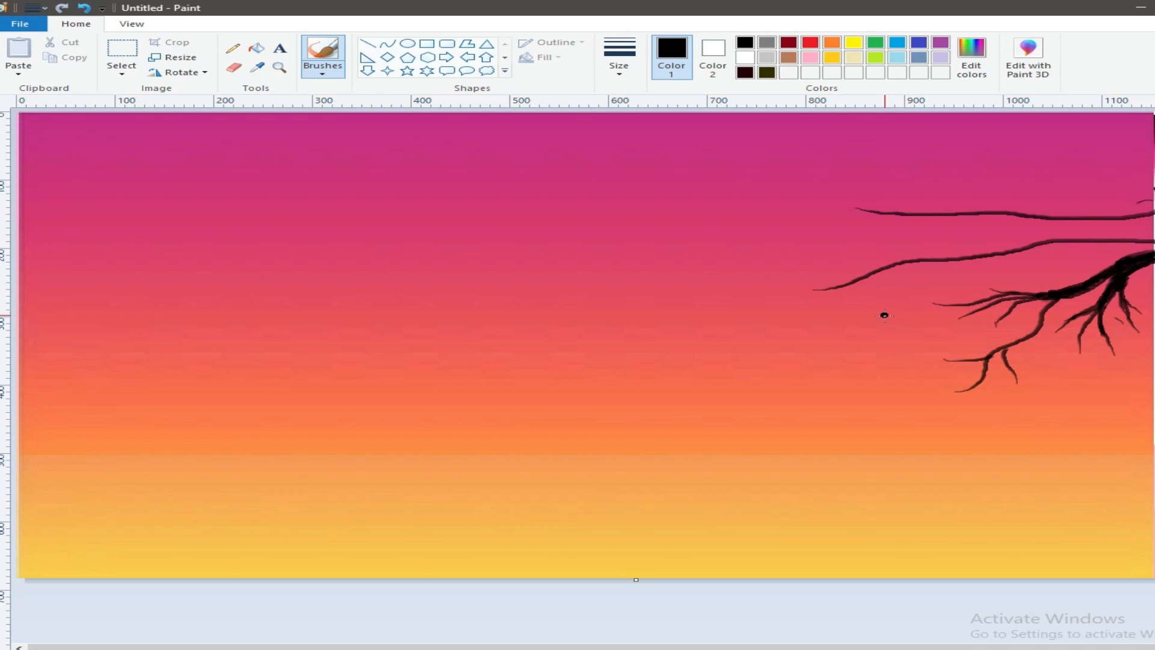
pyautogui.moveTo(921, 313); pyautogui.dragTo(939, 282)
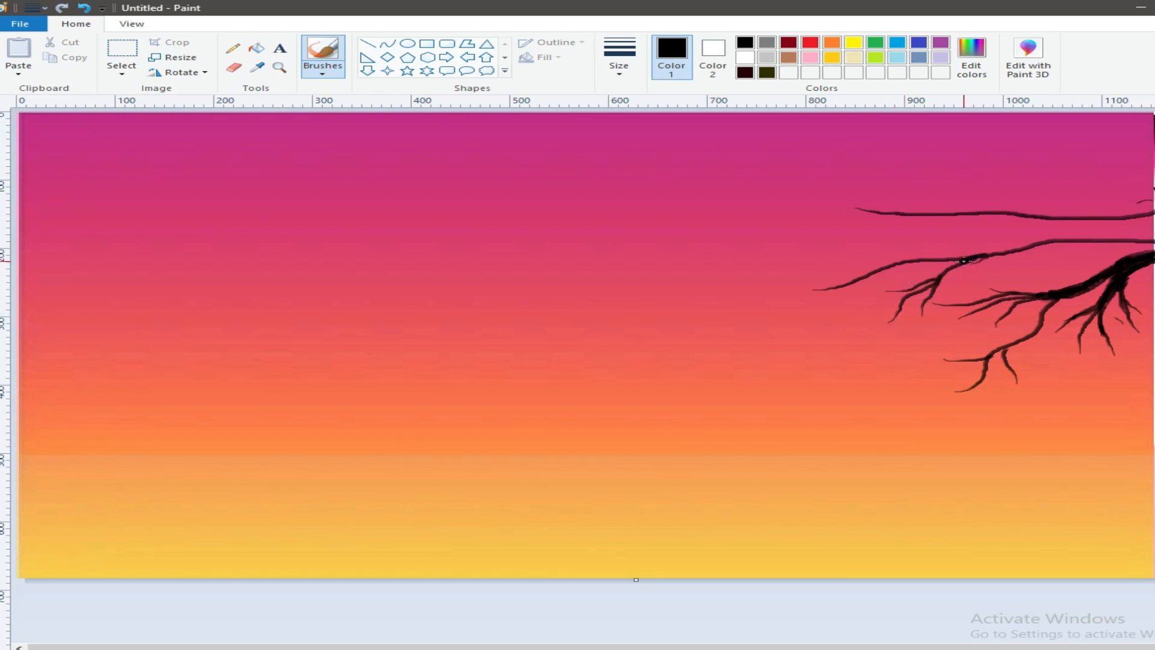
pyautogui.moveTo(1033, 269); pyautogui.dragTo(1055, 239)
# - Paint forked twigs along the middle and upper branches, and extend the drooping twigs below the middle branch
pyautogui.moveTo(840, 239)
pyautogui.mouseDown()
pyautogui.moveTo(935, 257)
pyautogui.moveTo(885, 245)
pyautogui.moveTo(969, 211)
pyautogui.moveTo(927, 220)
pyautogui.moveTo(965, 213)
pyautogui.mouseUp()
pyautogui.moveTo(1013, 165); pyautogui.dragTo(1150, 213)
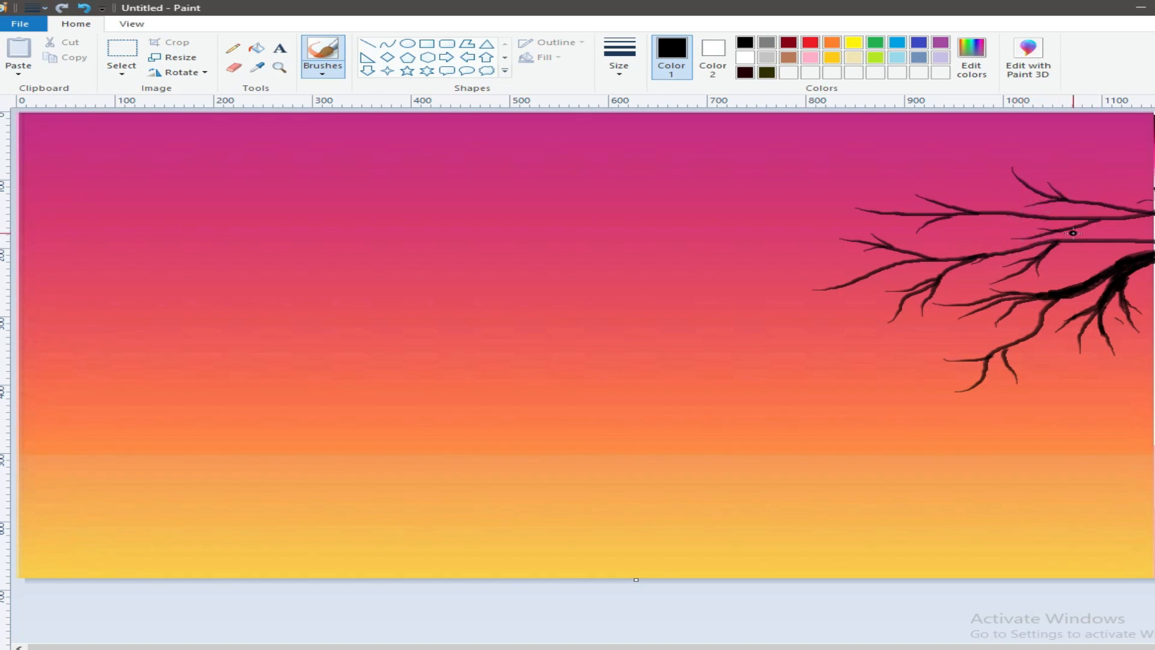
pyautogui.moveTo(1084, 143)
pyautogui.mouseDown()
pyautogui.moveTo(1154, 212)
pyautogui.moveTo(1128, 184)
pyautogui.mouseUp()
pyautogui.moveTo(1072, 164); pyautogui.dragTo(1109, 171)
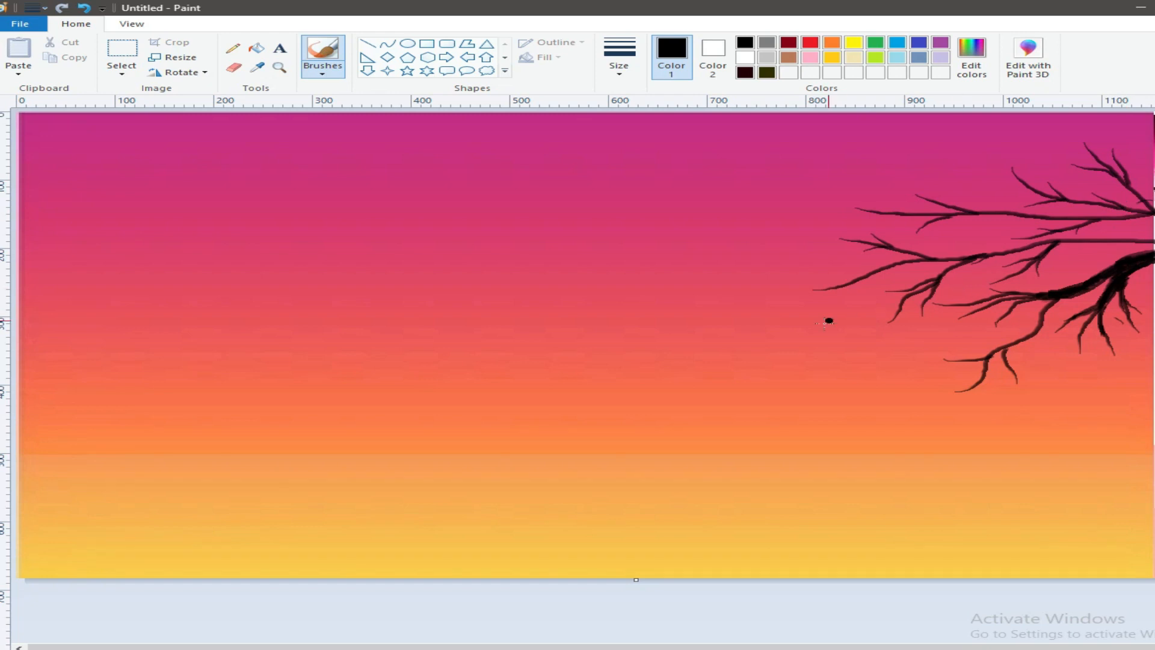
pyautogui.moveTo(856, 351); pyautogui.dragTo(884, 323)
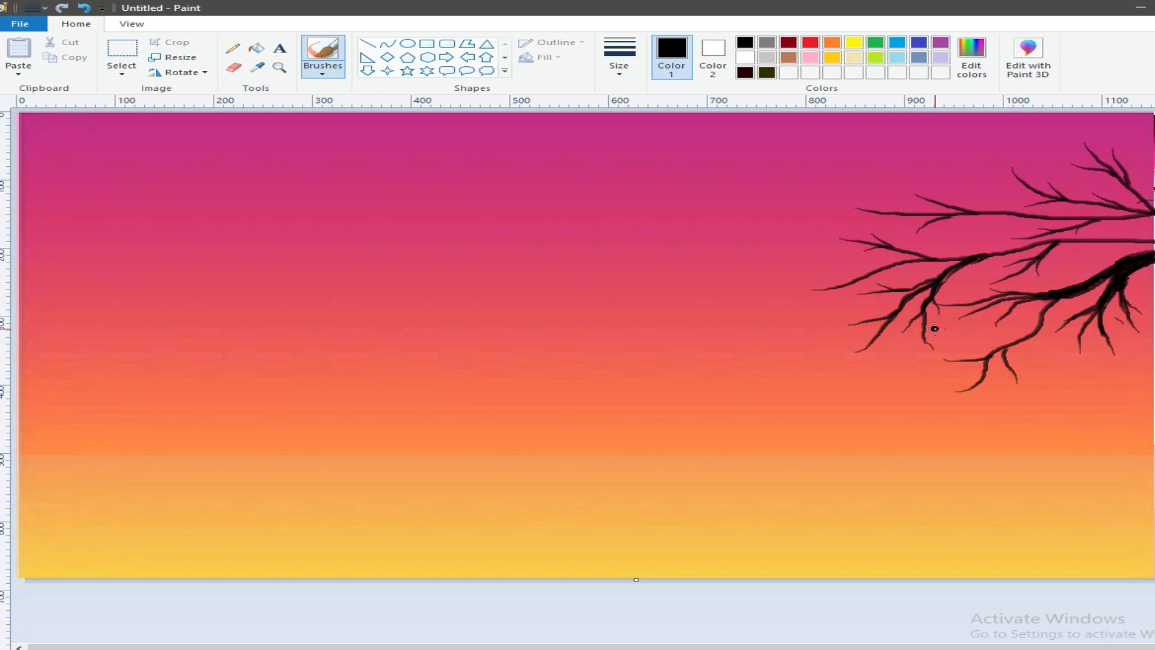
# - Choose a thicker brush size and thicken the middle and upper branches near the tree side
pyautogui.click(638, 73)
pyautogui.click(650, 123)
pyautogui.moveTo(1153, 240); pyautogui.dragTo(1000, 253)
pyautogui.moveTo(1131, 214); pyautogui.dragTo(1020, 215)
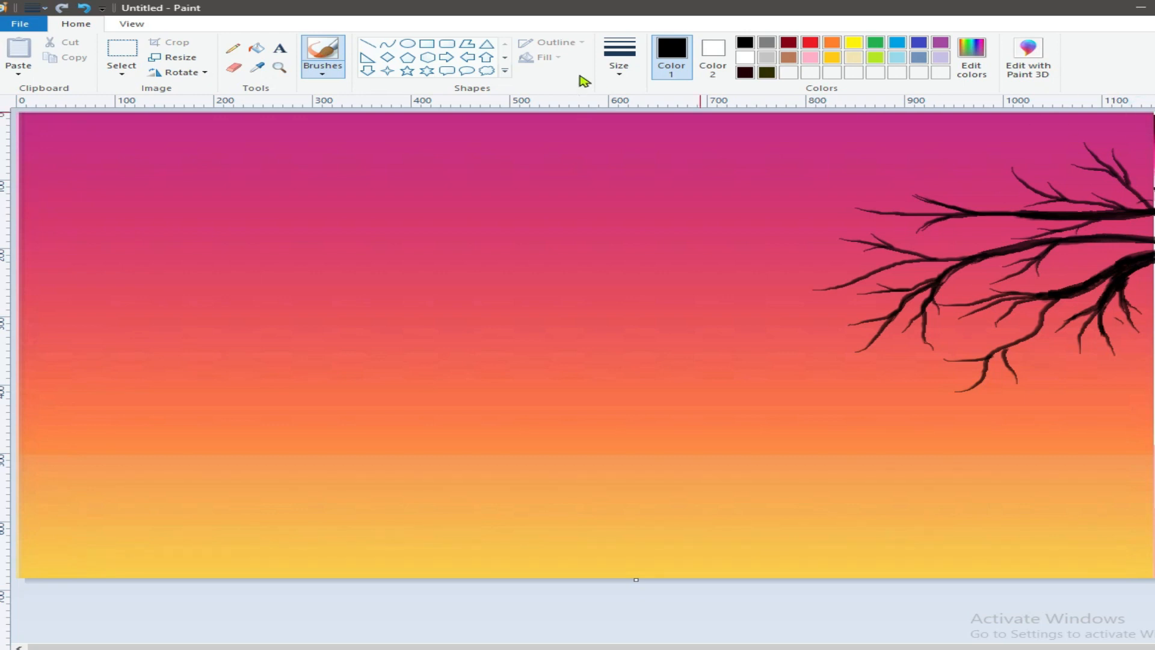
# - Paint a long black branch along the canvas's upper edge with two side shoots, and thicken its base
pyautogui.moveTo(1148, 113)
pyautogui.mouseDown()
pyautogui.moveTo(708, 145)
pyautogui.moveTo(607, 195)
pyautogui.mouseUp()
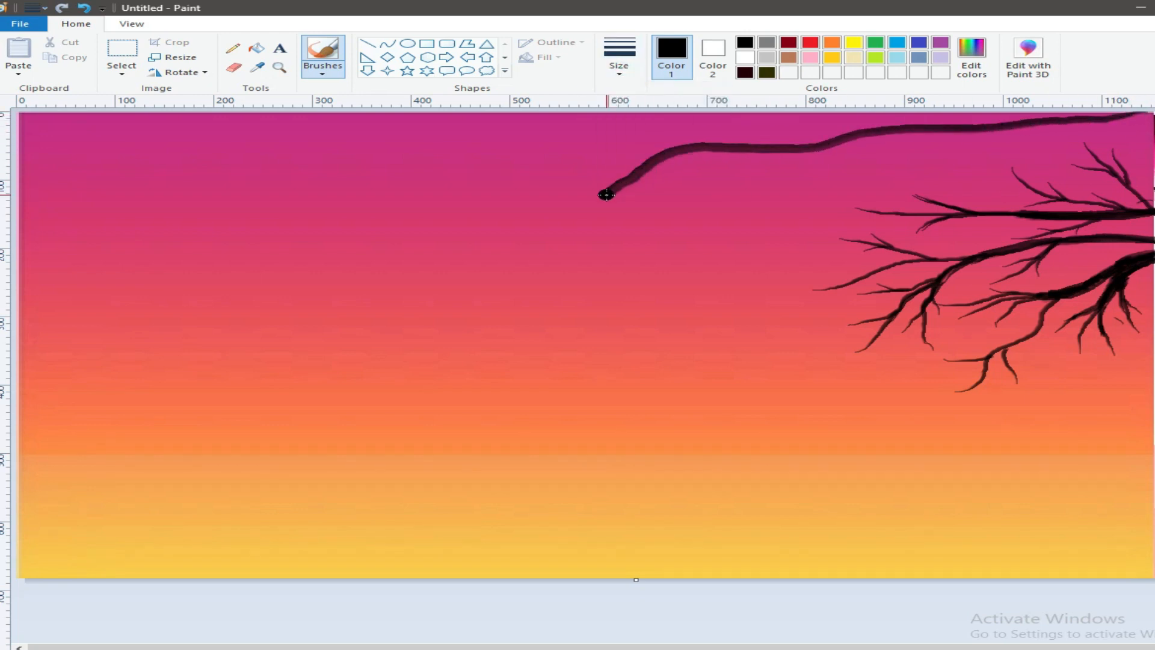
pyautogui.moveTo(890, 132); pyautogui.dragTo(787, 192)
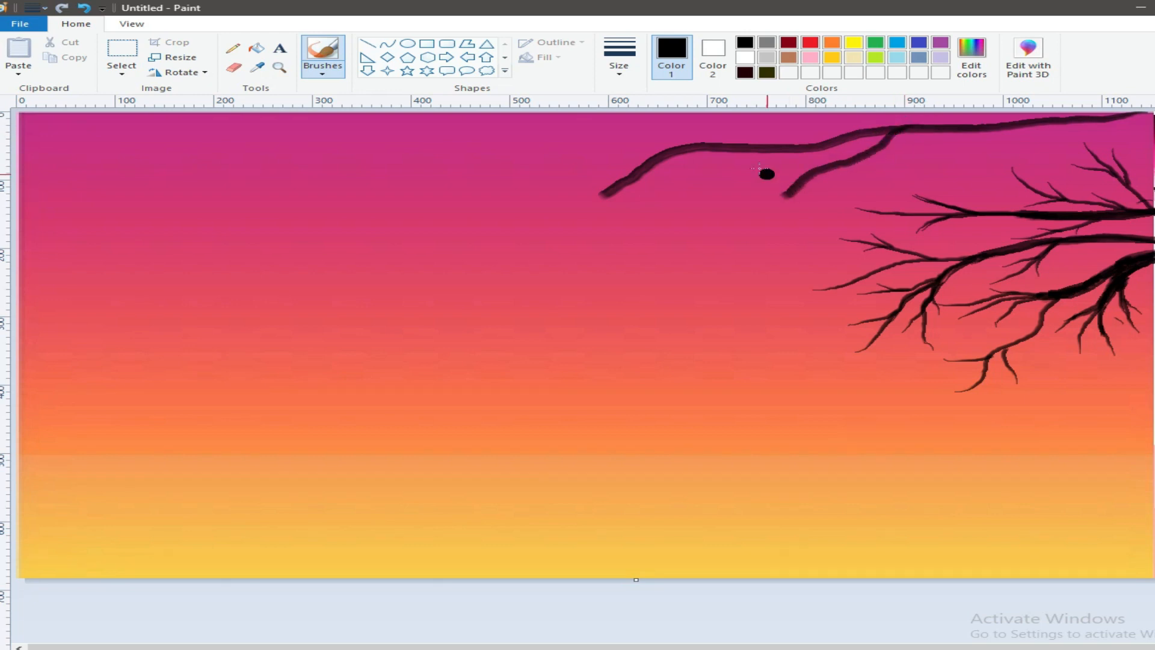
pyautogui.moveTo(701, 122); pyautogui.dragTo(815, 143)
pyautogui.moveTo(1040, 119); pyautogui.dragTo(770, 148)
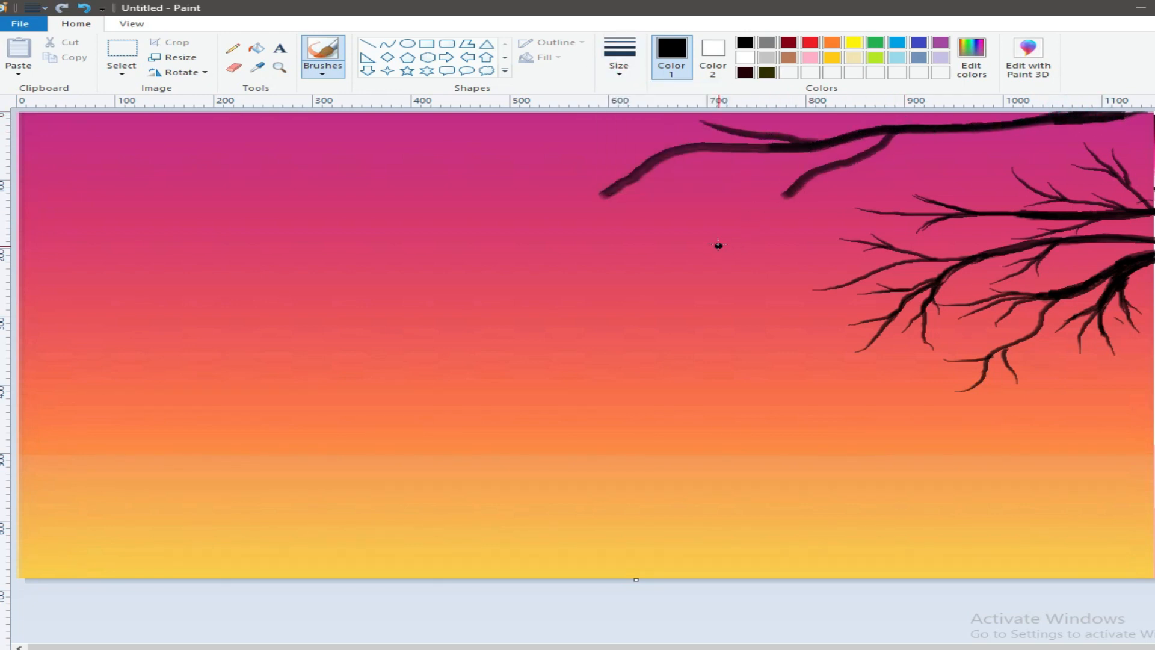
# - Paint fine forked twigs off the tip and side shoots of the long top branch
pyautogui.moveTo(741, 221); pyautogui.dragTo(786, 193)
pyautogui.moveTo(716, 180); pyautogui.dragTo(809, 169)
pyautogui.moveTo(546, 227); pyautogui.dragTo(612, 195)
pyautogui.moveTo(589, 278)
pyautogui.mouseDown()
pyautogui.moveTo(605, 219)
pyautogui.moveTo(636, 176)
pyautogui.moveTo(559, 247)
pyautogui.moveTo(611, 194)
pyautogui.mouseUp()
pyautogui.moveTo(569, 135); pyautogui.dragTo(673, 154)
pyautogui.moveTo(582, 154); pyautogui.dragTo(617, 149)
pyautogui.moveTo(605, 138); pyautogui.dragTo(647, 156)
pyautogui.moveTo(685, 204)
pyautogui.mouseDown()
pyautogui.moveTo(719, 167)
pyautogui.moveTo(764, 149)
pyautogui.mouseUp()
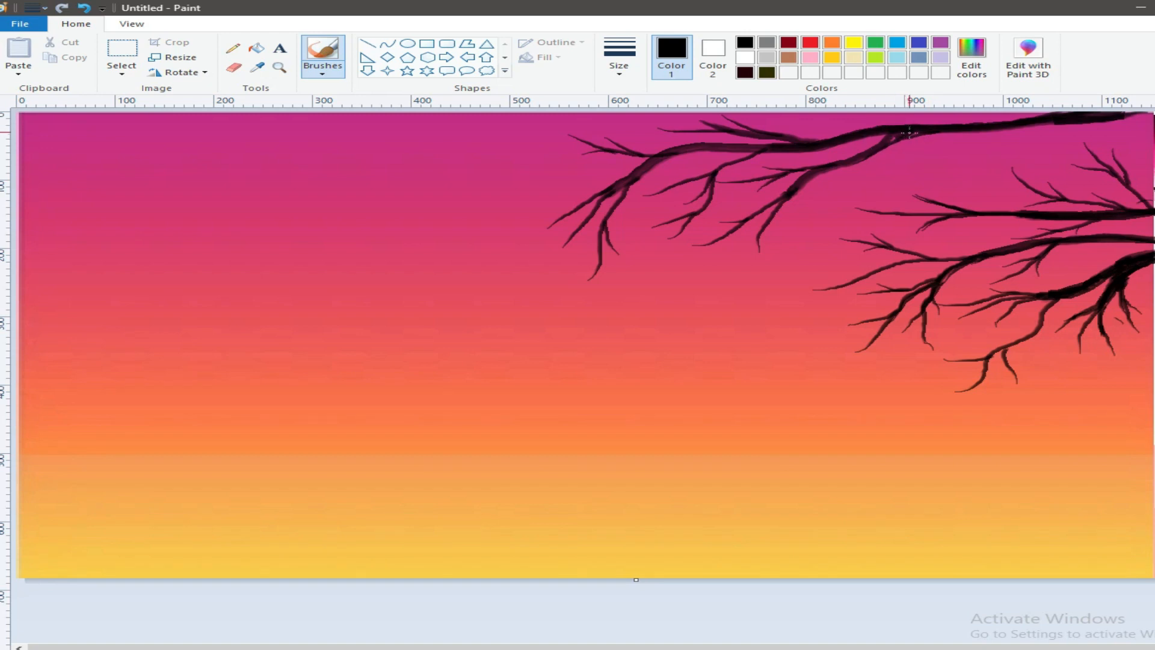
# - Thicken the top branch from its main fork up to the canvas's upper edge
pyautogui.moveTo(949, 127); pyautogui.dragTo(1033, 110)
pyautogui.moveTo(955, 124); pyautogui.dragTo(981, 115)
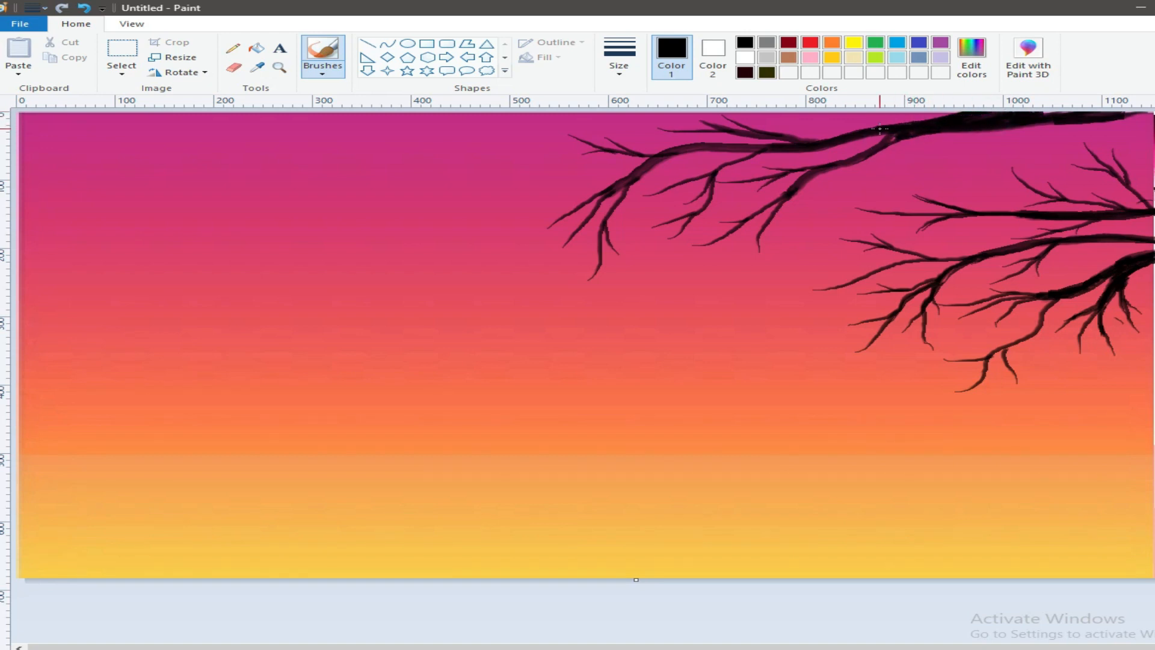
pyautogui.moveTo(891, 139)
pyautogui.mouseDown()
pyautogui.moveTo(932, 120)
pyautogui.moveTo(967, 112)
pyautogui.mouseUp()
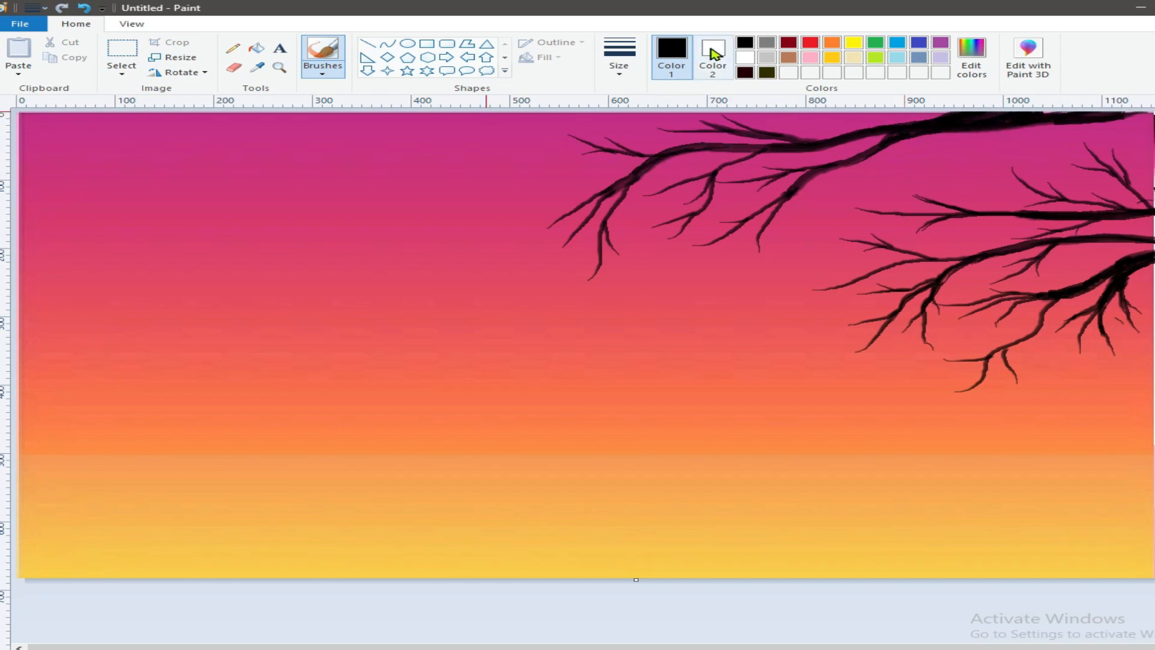
# - Set up a heart shape with solid fill and extend the canvas downward with a narrow white strip
pyautogui.click(745, 57)
pyautogui.click(505, 58)
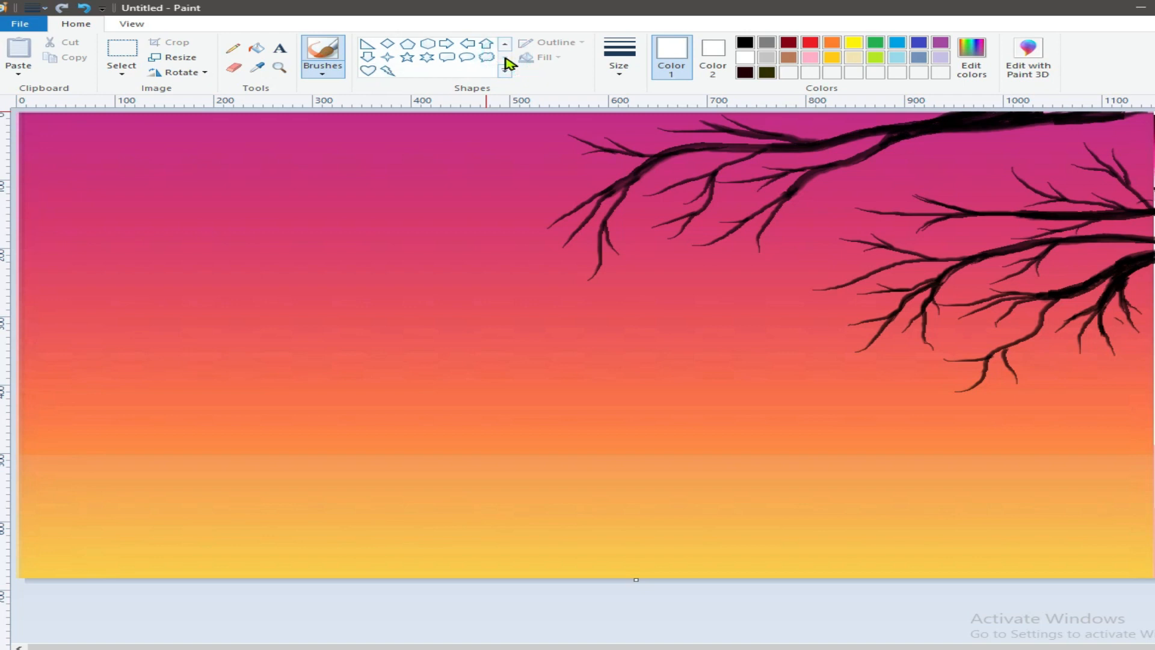
pyautogui.click(368, 70)
pyautogui.click(544, 57)
pyautogui.click(545, 90)
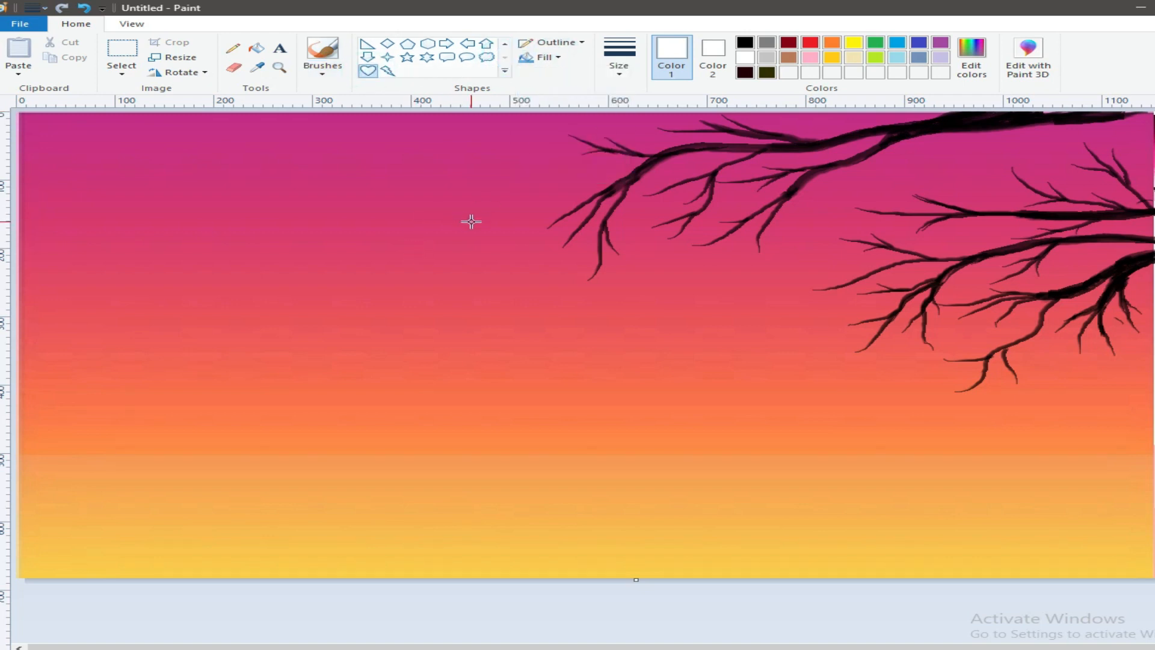
pyautogui.moveTo(635, 582); pyautogui.dragTo(637, 619)
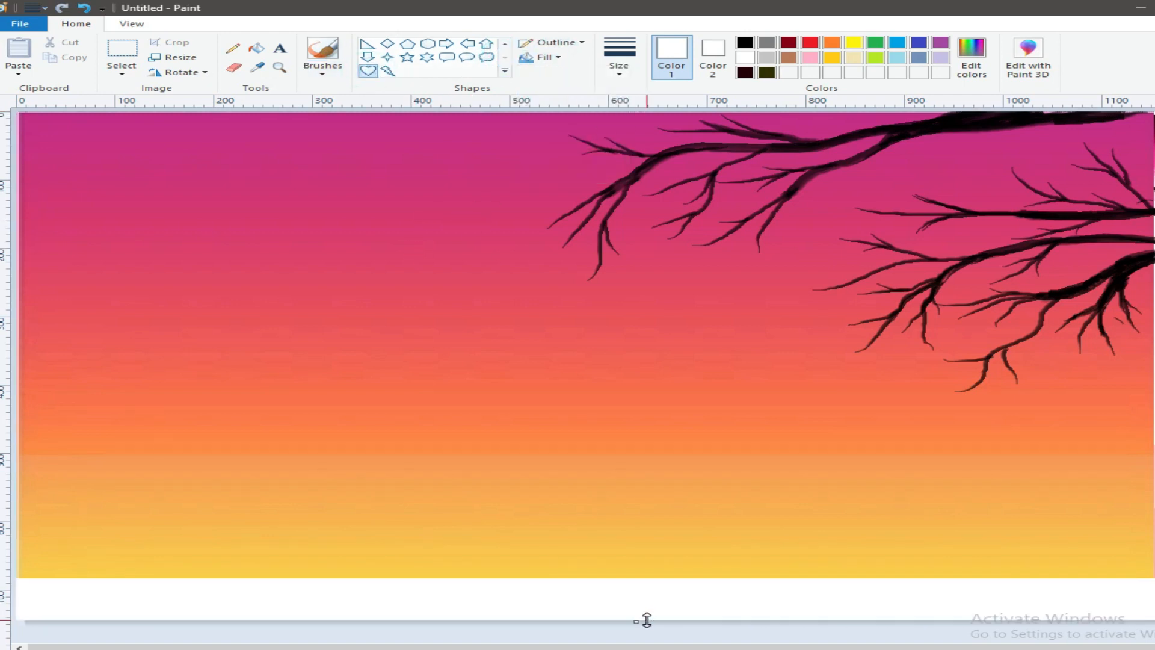
# - Set both colours to yellow and draw a small filled heart in the white strip
pyautogui.click(853, 43)
pyautogui.click(713, 51)
pyautogui.click(854, 42)
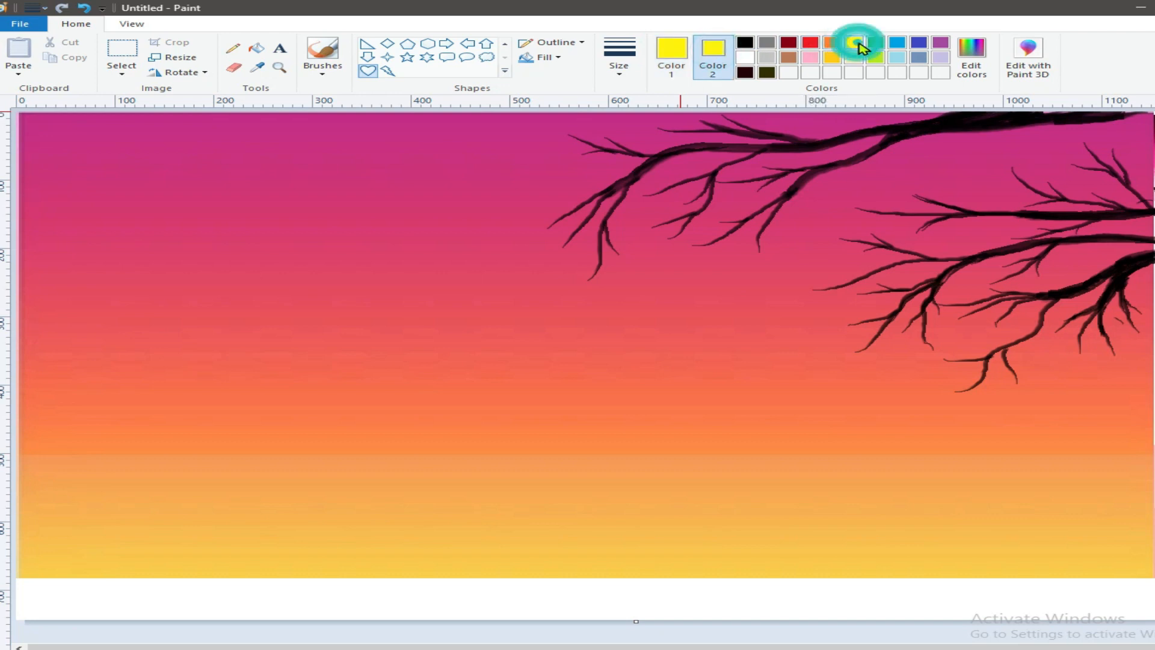
pyautogui.moveTo(521, 590)
pyautogui.mouseDown()
pyautogui.moveTo(541, 599)
pyautogui.moveTo(507, 589)
pyautogui.moveTo(573, 599)
pyautogui.mouseUp()
# - Set colour 2 to white and copy the yellow heart from the white strip with a rectangular selection
pyautogui.click(121, 72)
pyautogui.click(144, 103)
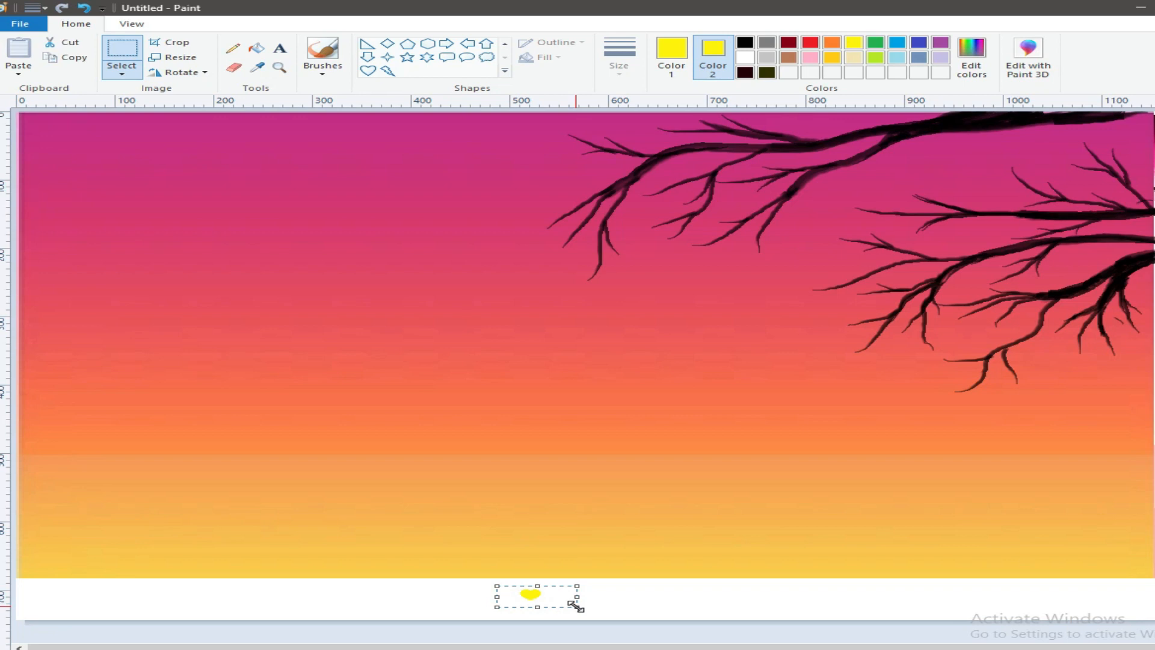
pyautogui.click(84, 8)
pyautogui.click(745, 57)
pyautogui.moveTo(504, 584); pyautogui.dragTo(606, 612)
pyautogui.moveTo(495, 583); pyautogui.dragTo(588, 611)
pyautogui.rightClick(535, 594)
pyautogui.click(579, 466)
# - Paste the heart as a transparent selection and place it at the lowest twig tip of the top branch
pyautogui.click(18, 74)
pyautogui.click(27, 92)
pyautogui.click(122, 73)
pyautogui.click(155, 198)
pyautogui.moveTo(41, 116); pyautogui.dragTo(588, 279)
# - Recolour the pasted heart at the twig tip to white after trying a red fill
pyautogui.click(810, 42)
pyautogui.click(671, 51)
pyautogui.click(811, 42)
pyautogui.click(257, 48)
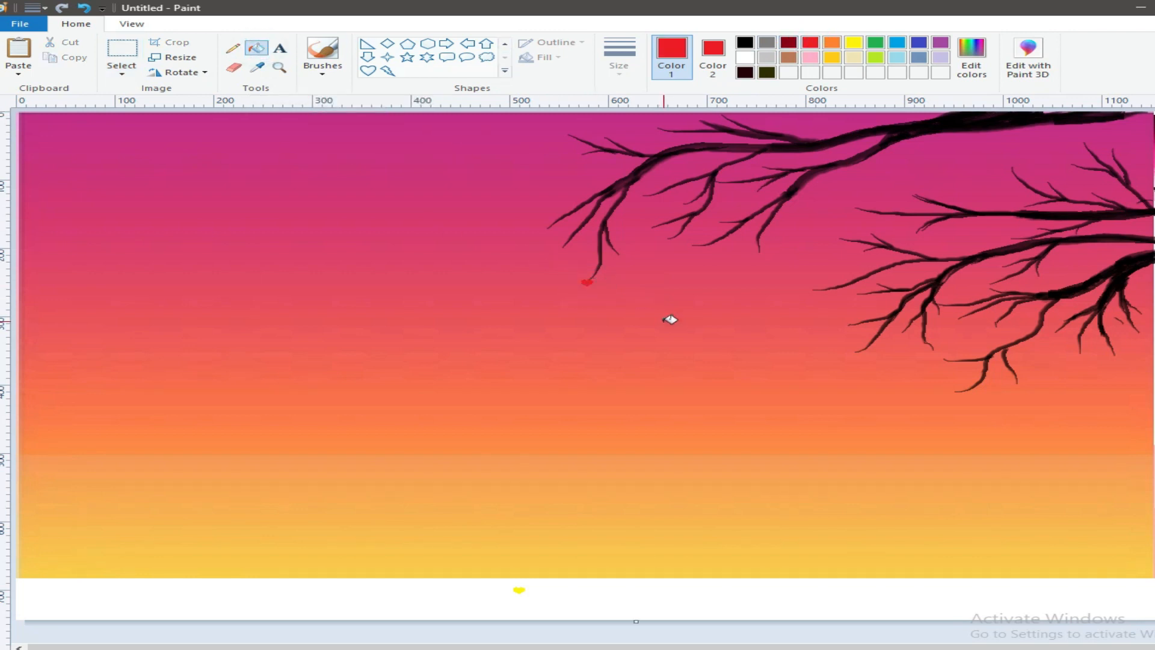
pyautogui.click(745, 57)
pyautogui.click(587, 282)
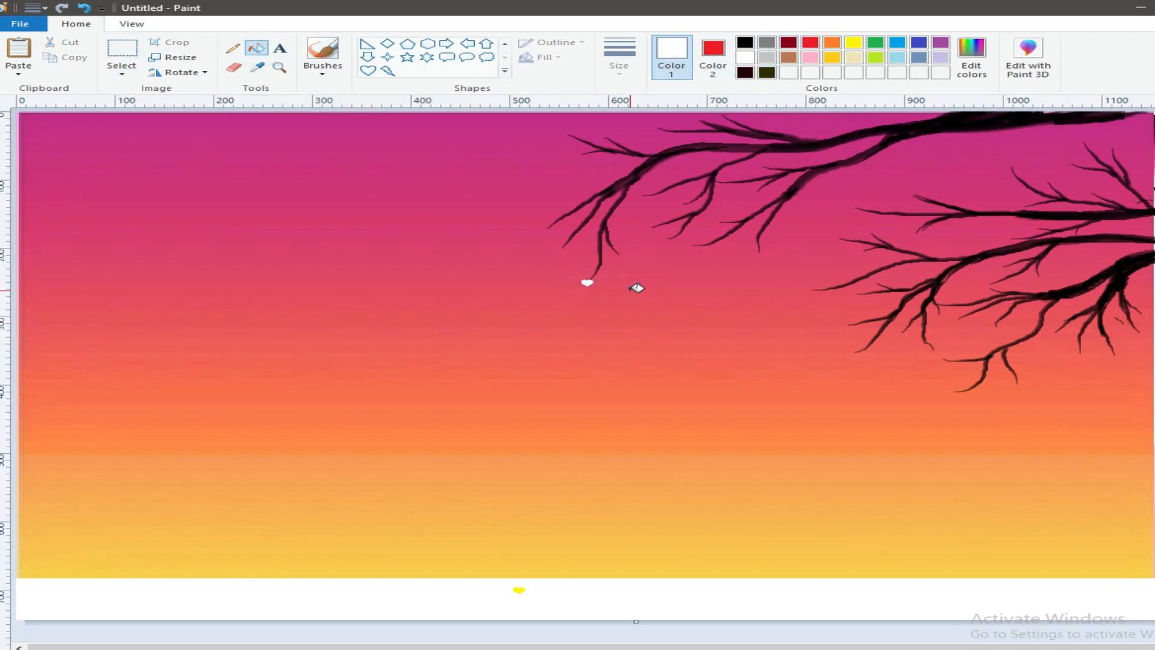
pyautogui.click(123, 72)
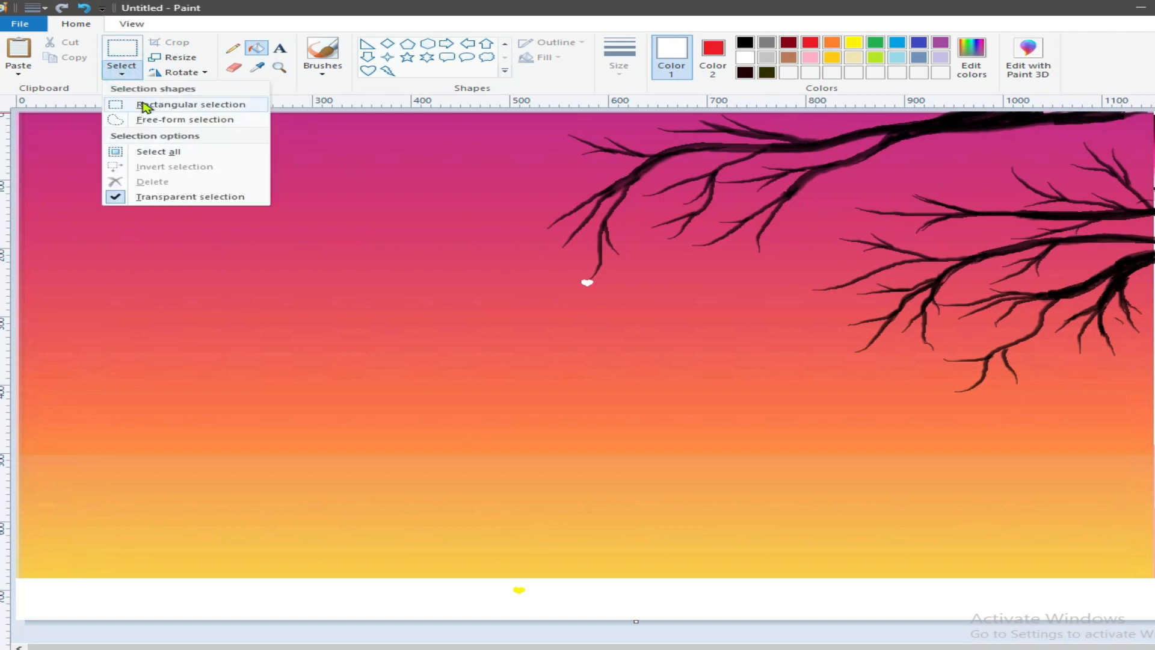
pyautogui.click(152, 103)
pyautogui.rightClick(518, 593)
pyautogui.click(568, 466)
pyautogui.click(18, 72)
pyautogui.click(19, 90)
pyautogui.moveTo(47, 123); pyautogui.dragTo(291, 211)
pyautogui.click(122, 72)
pyautogui.click(162, 199)
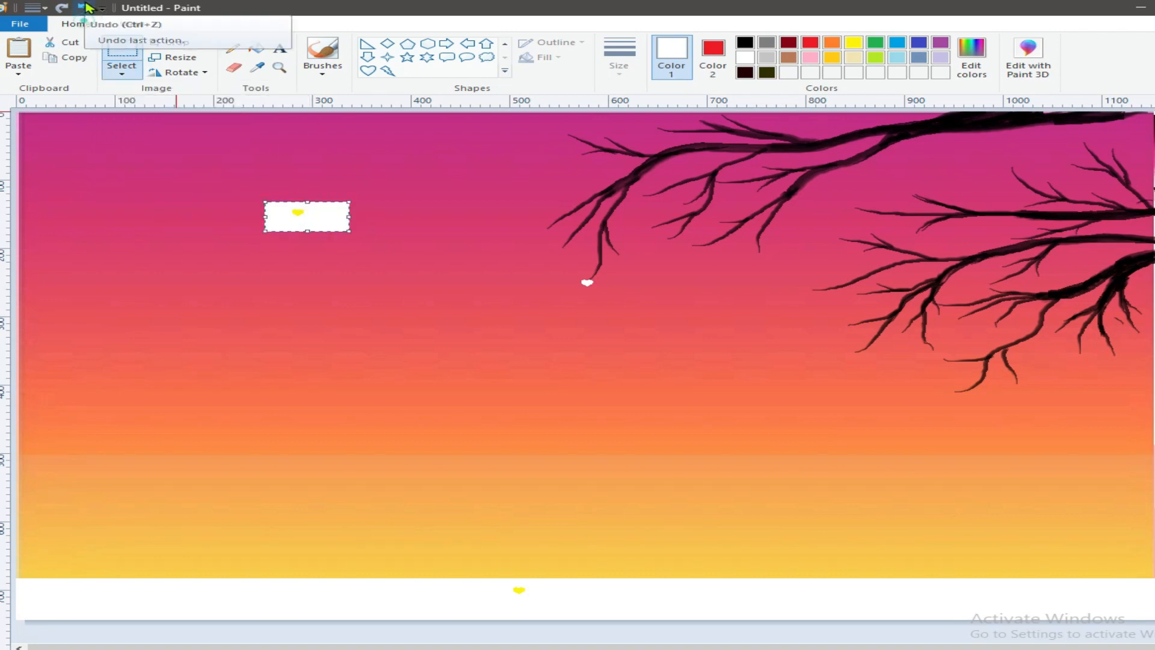
pyautogui.click(84, 8)
# - Set colour 2 to white, and copy and paste the yellow heart from the white strip
pyautogui.click(713, 58)
pyautogui.click(745, 57)
pyautogui.rightClick(527, 593)
pyautogui.click(566, 462)
pyautogui.click(18, 72)
pyautogui.click(19, 90)
# - Place the pasted heart transparently at the neighbouring drooping twig tip and fill it white
pyautogui.click(121, 72)
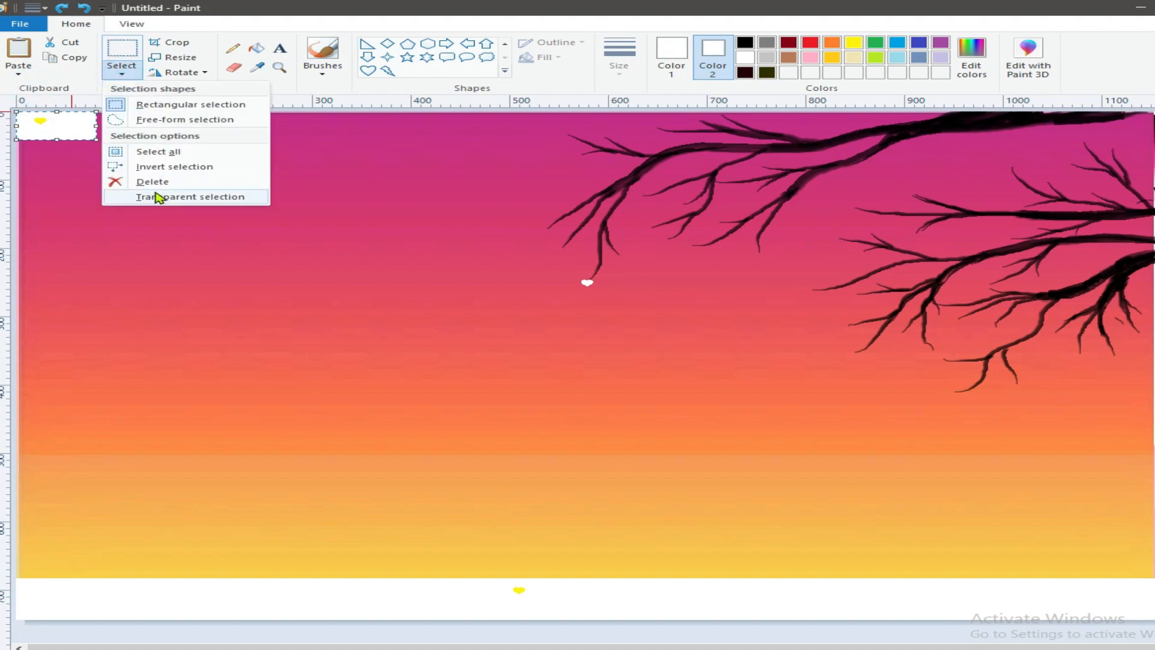
pyautogui.click(156, 197)
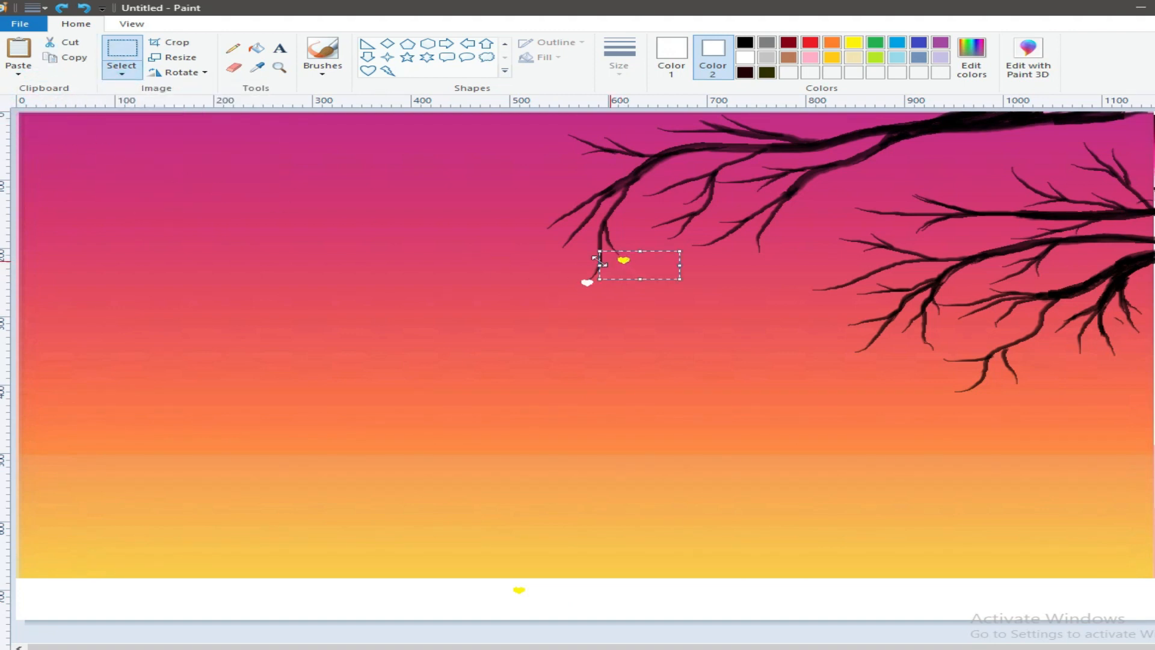
pyautogui.click(257, 48)
pyautogui.click(625, 259)
# - Paste the yellow heart again and place copies at the twig tips of all the branches
pyautogui.click(18, 72)
pyautogui.click(51, 89)
pyautogui.moveTo(38, 122); pyautogui.dragTo(558, 245)
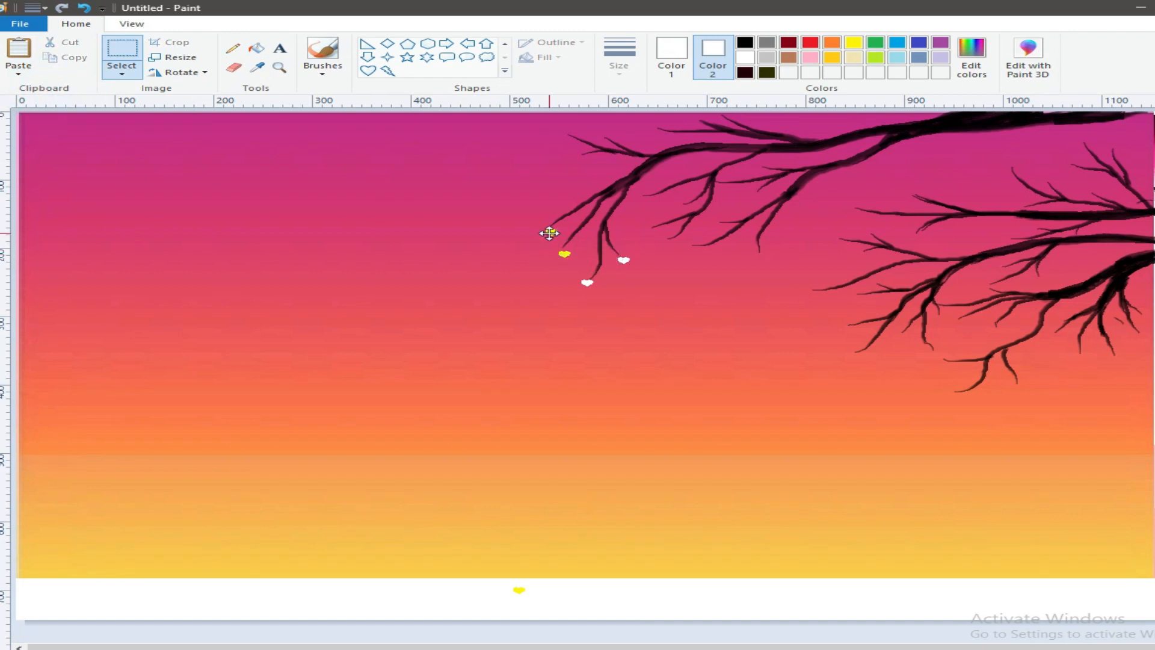
pyautogui.moveTo(666, 245); pyautogui.dragTo(672, 246)
pyautogui.moveTo(672, 246); pyautogui.dragTo(760, 259)
pyautogui.moveTo(760, 259)
pyautogui.mouseDown()
pyautogui.moveTo(835, 353)
pyautogui.moveTo(958, 396)
pyautogui.mouseUp()
pyautogui.moveTo(958, 395)
pyautogui.mouseDown()
pyautogui.moveTo(1030, 388)
pyautogui.moveTo(1081, 361)
pyautogui.moveTo(870, 330)
pyautogui.moveTo(804, 292)
pyautogui.moveTo(867, 201)
pyautogui.moveTo(820, 247)
pyautogui.moveTo(1013, 245)
pyautogui.moveTo(990, 325)
pyautogui.moveTo(951, 322)
pyautogui.moveTo(928, 349)
pyautogui.moveTo(1137, 335)
pyautogui.moveTo(692, 199)
pyautogui.moveTo(648, 198)
pyautogui.moveTo(619, 150)
pyautogui.moveTo(710, 117)
pyautogui.moveTo(1034, 206)
pyautogui.moveTo(1075, 172)
pyautogui.moveTo(1100, 172)
pyautogui.mouseUp()
# - Flip the heart vertically and place upside-down copies at the upward-pointing twig tips
pyautogui.click(204, 71)
pyautogui.click(204, 134)
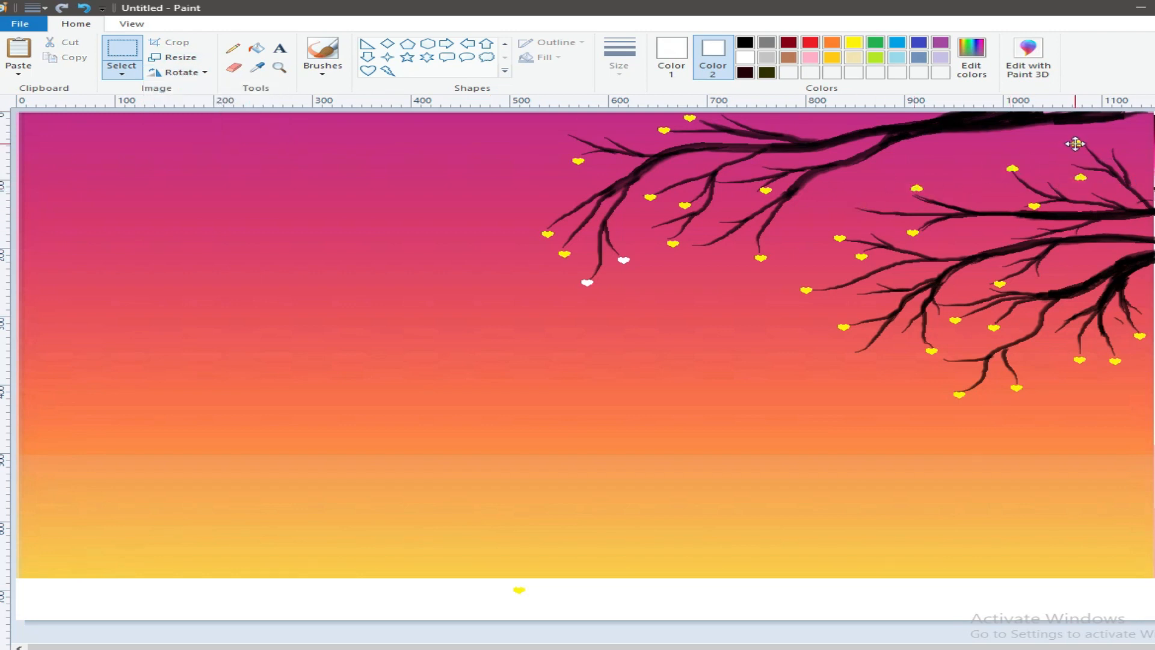
pyautogui.moveTo(1077, 140)
pyautogui.mouseDown()
pyautogui.moveTo(1109, 142)
pyautogui.moveTo(568, 129)
pyautogui.moveTo(605, 129)
pyautogui.mouseUp()
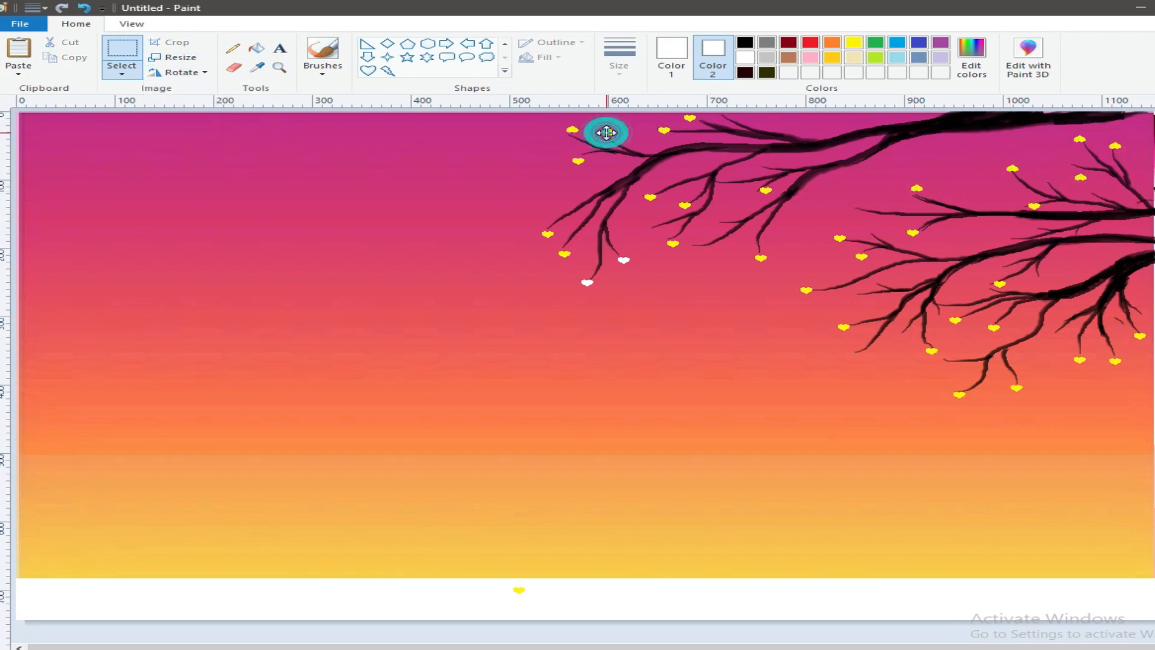
pyautogui.moveTo(1006, 276)
pyautogui.mouseDown()
pyautogui.moveTo(942, 301)
pyautogui.moveTo(878, 282)
pyautogui.moveTo(846, 294)
pyautogui.mouseUp()
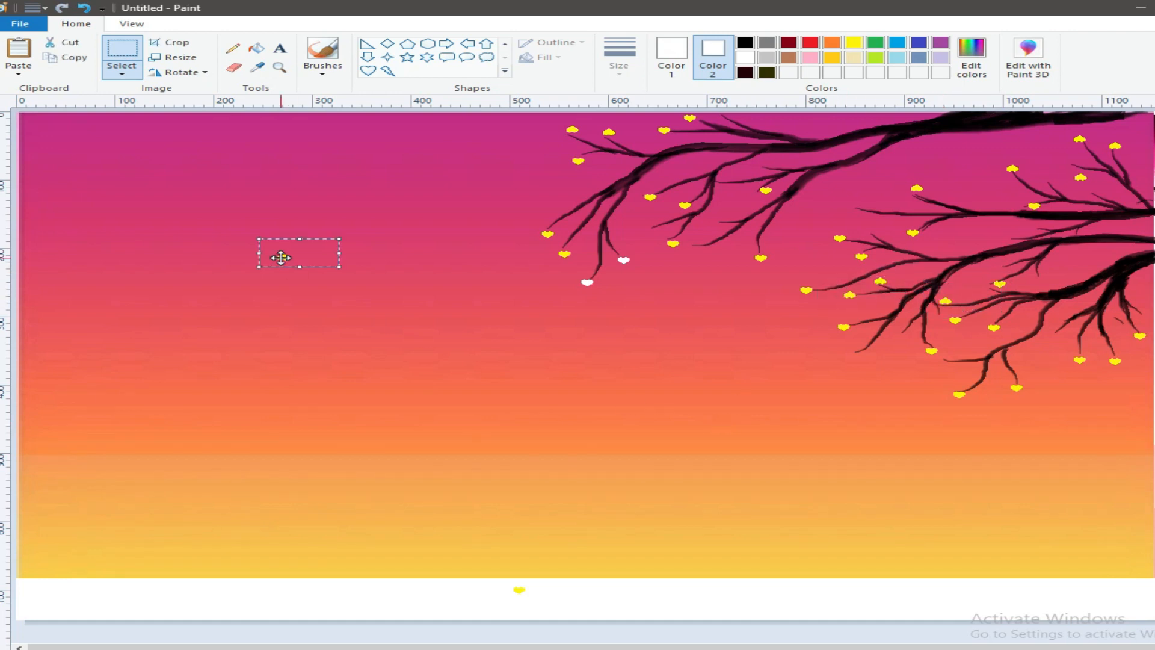
# - Undo the last heart change and select the heart in the white strip for making smaller copies
pyautogui.moveTo(302, 257); pyautogui.dragTo(353, 287)
pyautogui.click(83, 9)
pyautogui.moveTo(480, 585); pyautogui.dragTo(585, 614)
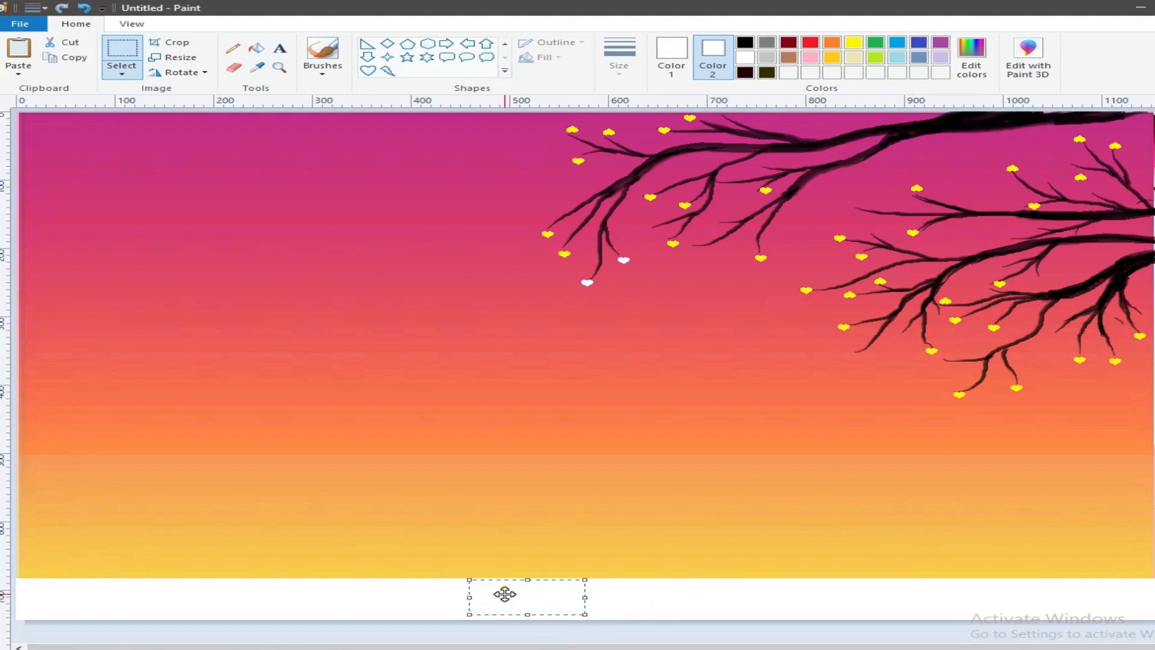
pyautogui.click(52, 116)
# - Scatter smaller yellow hearts in clusters around the twig tips of the branches
pyautogui.moveTo(525, 223)
pyautogui.mouseDown()
pyautogui.moveTo(738, 153)
pyautogui.moveTo(679, 184)
pyautogui.mouseUp()
pyautogui.moveTo(679, 184); pyautogui.dragTo(672, 177)
pyautogui.moveTo(672, 177); pyautogui.dragTo(642, 230)
pyautogui.moveTo(642, 230)
pyautogui.mouseDown()
pyautogui.moveTo(766, 252)
pyautogui.moveTo(762, 243)
pyautogui.moveTo(833, 327)
pyautogui.moveTo(838, 317)
pyautogui.moveTo(856, 353)
pyautogui.moveTo(830, 359)
pyautogui.moveTo(951, 342)
pyautogui.moveTo(940, 392)
pyautogui.moveTo(957, 390)
pyautogui.moveTo(954, 400)
pyautogui.moveTo(1025, 398)
pyautogui.moveTo(1016, 384)
pyautogui.moveTo(1140, 337)
pyautogui.mouseUp()
pyautogui.moveTo(843, 228)
pyautogui.mouseDown()
pyautogui.moveTo(959, 263)
pyautogui.moveTo(867, 235)
pyautogui.mouseUp()
pyautogui.moveTo(867, 234); pyautogui.dragTo(897, 187)
pyautogui.moveTo(897, 187); pyautogui.dragTo(995, 156)
pyautogui.moveTo(995, 156)
pyautogui.mouseDown()
pyautogui.moveTo(1005, 157)
pyautogui.moveTo(989, 163)
pyautogui.mouseUp()
pyautogui.moveTo(990, 163)
pyautogui.mouseDown()
pyautogui.moveTo(1077, 181)
pyautogui.moveTo(1071, 142)
pyautogui.mouseUp()
# - Paste another small yellow heart and place it in the white strip below the sunset
pyautogui.click(23, 73)
pyautogui.click(38, 90)
pyautogui.moveTo(54, 121); pyautogui.dragTo(356, 597)
pyautogui.click(516, 604)
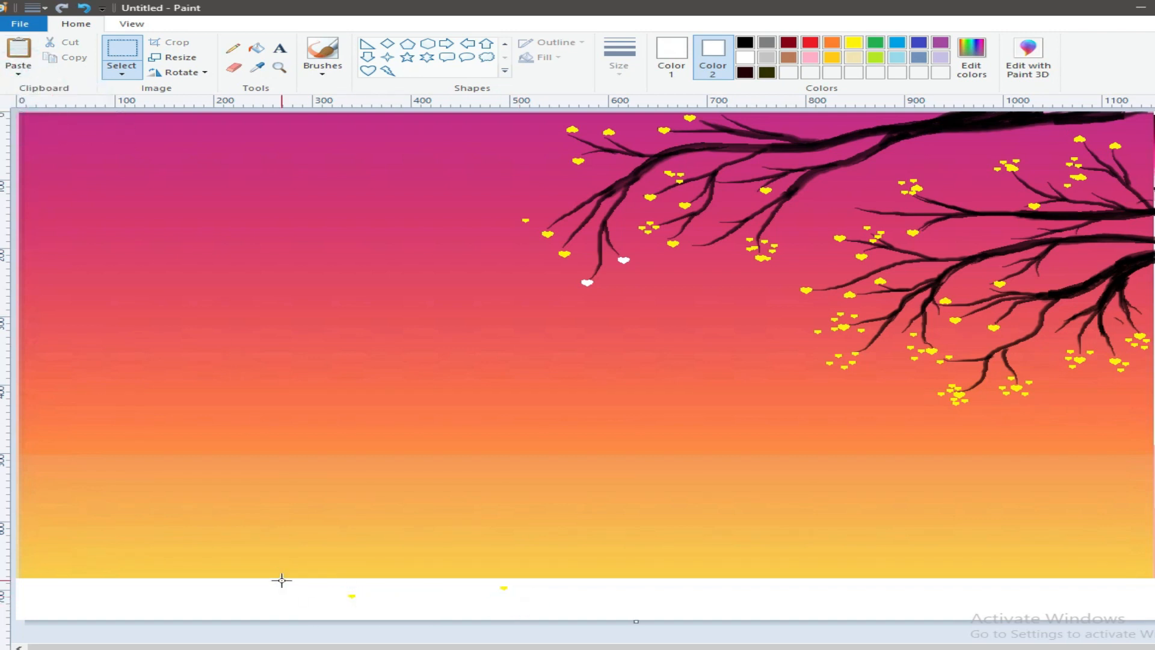
# - Copy the smallest heart from the white strip and scatter tiny copies falling from the top branch's tip
pyautogui.moveTo(422, 614); pyautogui.dragTo(391, 611)
pyautogui.moveTo(304, 580); pyautogui.dragTo(393, 610)
pyautogui.rightClick(341, 595)
pyautogui.click(388, 461)
pyautogui.click(18, 51)
pyautogui.moveTo(53, 123)
pyautogui.mouseDown()
pyautogui.moveTo(517, 207)
pyautogui.moveTo(521, 245)
pyautogui.moveTo(570, 134)
pyautogui.moveTo(595, 122)
pyautogui.moveTo(632, 186)
pyautogui.moveTo(648, 189)
pyautogui.moveTo(641, 248)
pyautogui.moveTo(624, 279)
pyautogui.moveTo(481, 341)
pyautogui.moveTo(498, 353)
pyautogui.moveTo(476, 417)
pyautogui.moveTo(468, 401)
pyautogui.mouseUp()
pyautogui.press('Delete')
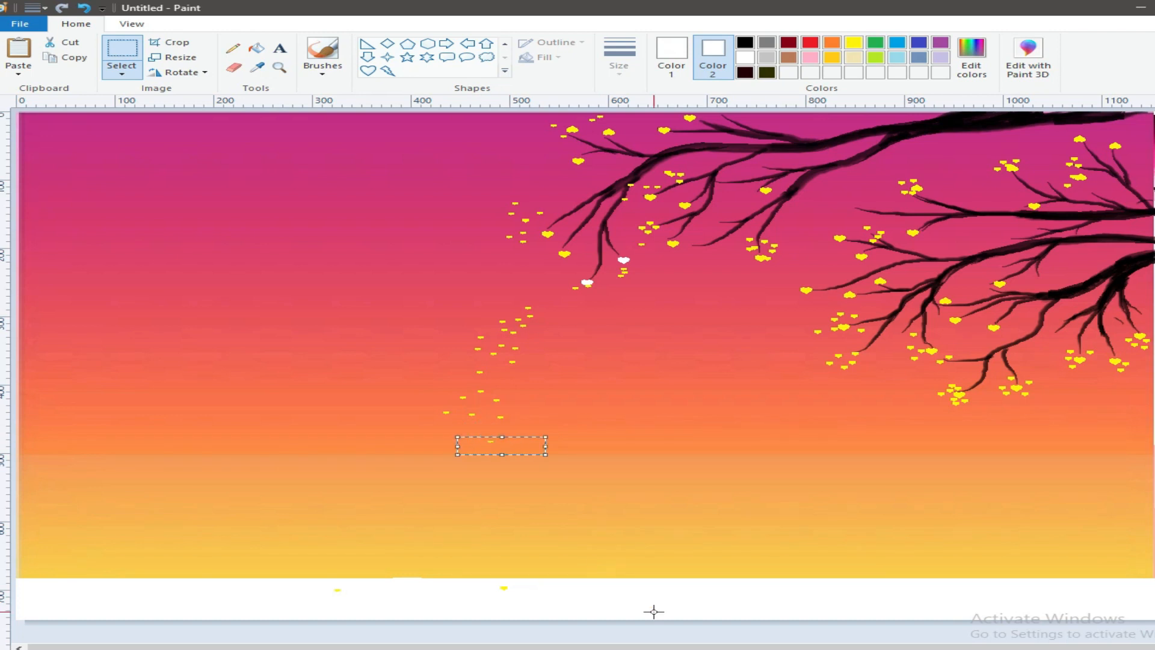
# - Set both colours to black and draw a long, thin filled rectangle as a bench seat low in the sunset
pyautogui.click(745, 42)
pyautogui.click(748, 44)
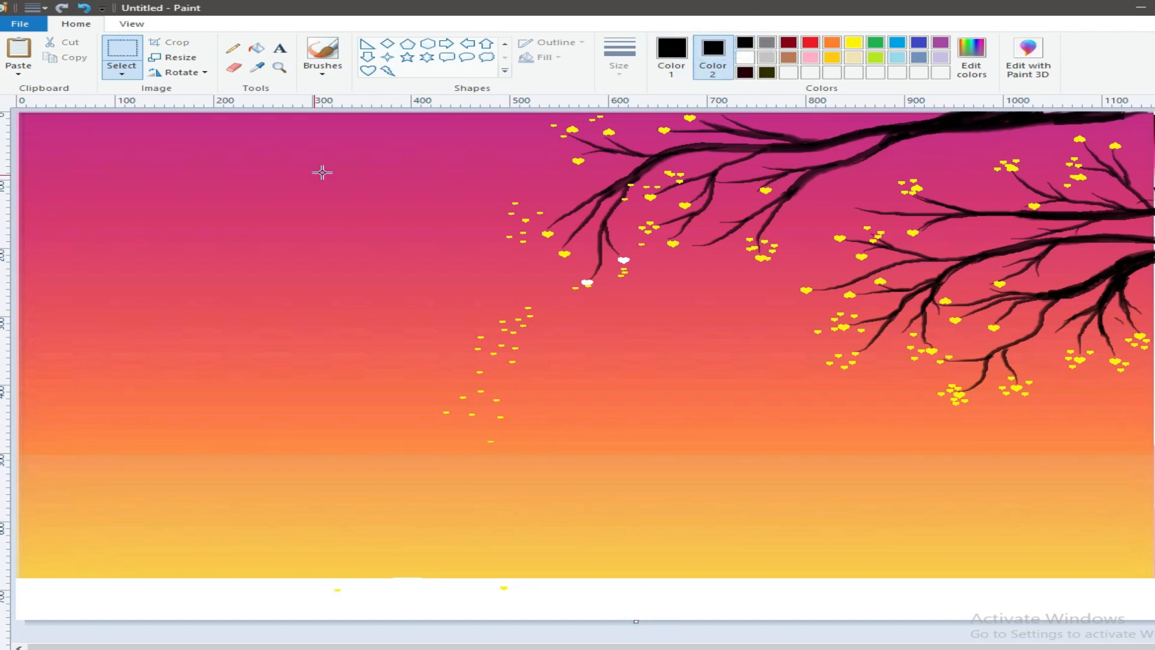
pyautogui.click(504, 44)
pyautogui.click(427, 43)
pyautogui.moveTo(453, 531)
pyautogui.mouseDown()
pyautogui.moveTo(509, 545)
pyautogui.moveTo(658, 547)
pyautogui.moveTo(389, 538)
pyautogui.mouseUp()
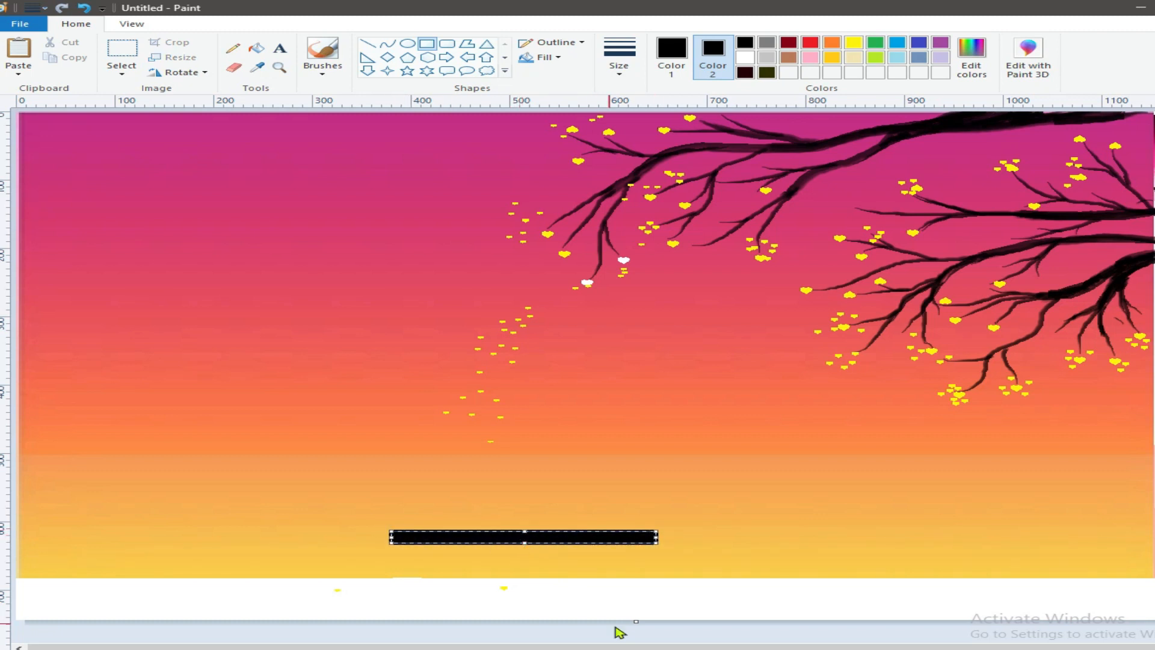
# - Draw narrow black rectangles as legs at both ends of the bench, and choose the thinnest line size
pyautogui.click(744, 530)
pyautogui.moveTo(390, 527)
pyautogui.mouseDown()
pyautogui.moveTo(391, 581)
pyautogui.moveTo(407, 579)
pyautogui.mouseUp()
pyautogui.moveTo(651, 524)
pyautogui.mouseDown()
pyautogui.moveTo(653, 579)
pyautogui.moveTo(631, 581)
pyautogui.moveTo(636, 564)
pyautogui.mouseUp()
pyautogui.click(619, 60)
pyautogui.click(643, 99)
pyautogui.click(620, 636)
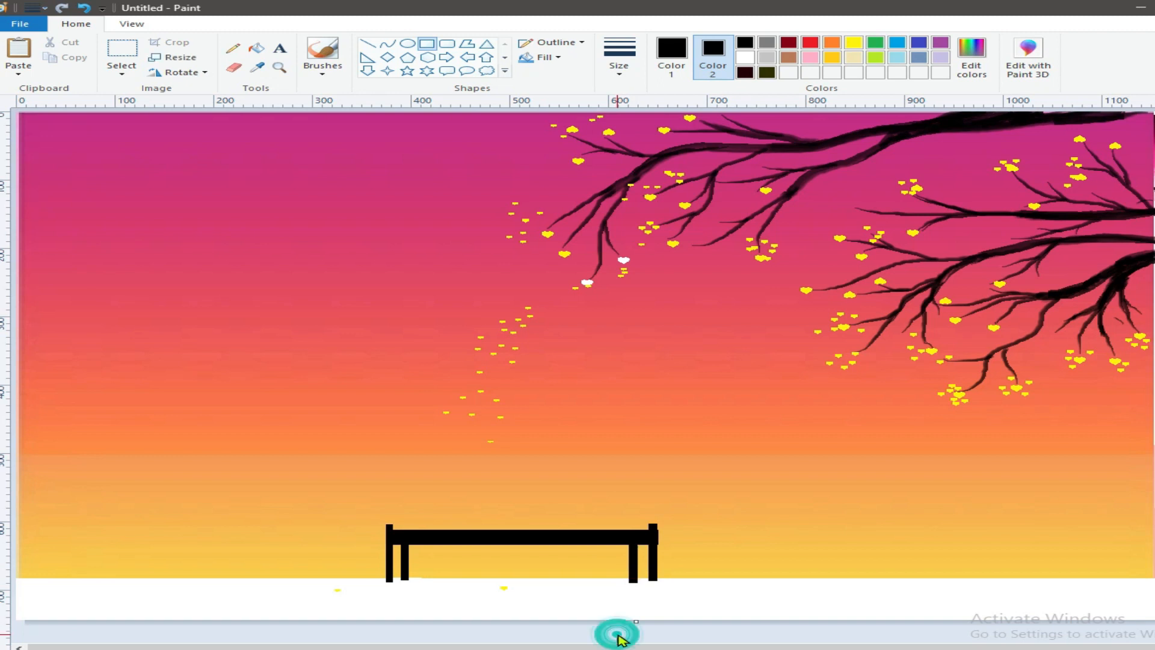
# - Draw a thin black curve wider than the bench above its seat, sagging slightly in the middle
pyautogui.click(388, 43)
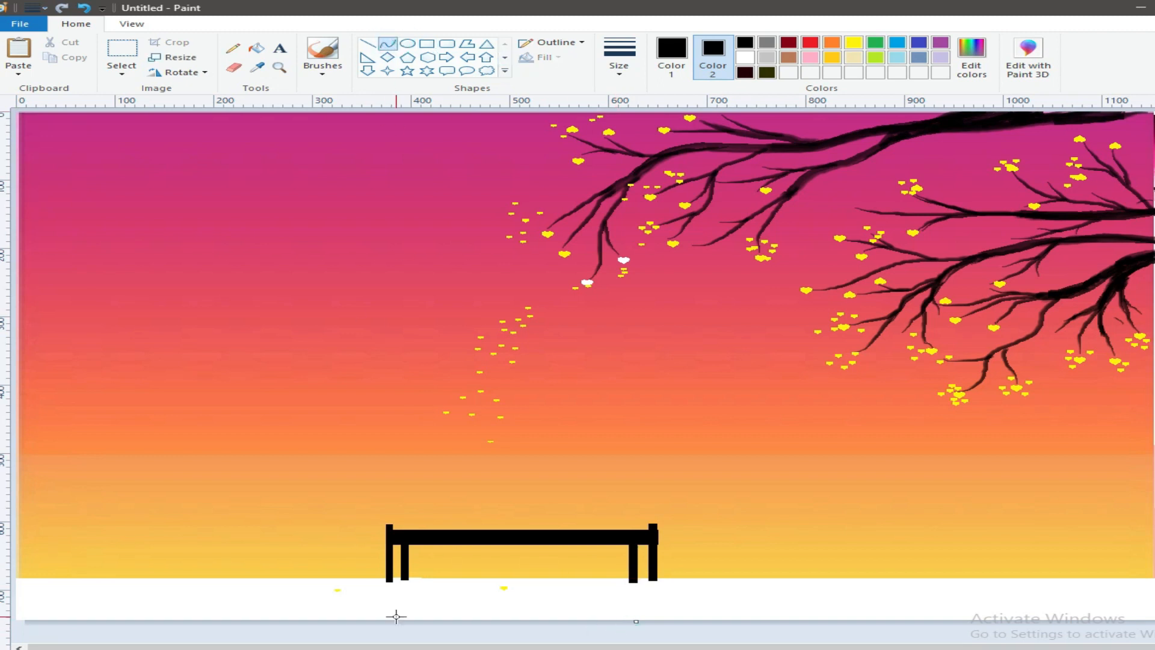
pyautogui.moveTo(344, 471); pyautogui.dragTo(686, 474)
pyautogui.click(620, 60)
pyautogui.click(638, 175)
pyautogui.click(614, 66)
pyautogui.click(637, 101)
pyautogui.moveTo(507, 473); pyautogui.dragTo(509, 492)
# - Draw a second curve between the same endpoints with a slightly different sag to outline a thin crescent
pyautogui.moveTo(345, 472); pyautogui.dragTo(560, 485)
pyautogui.click(186, 630)
pyautogui.moveTo(346, 472); pyautogui.dragTo(678, 473)
pyautogui.moveTo(504, 475); pyautogui.dragTo(507, 495)
pyautogui.click(348, 637)
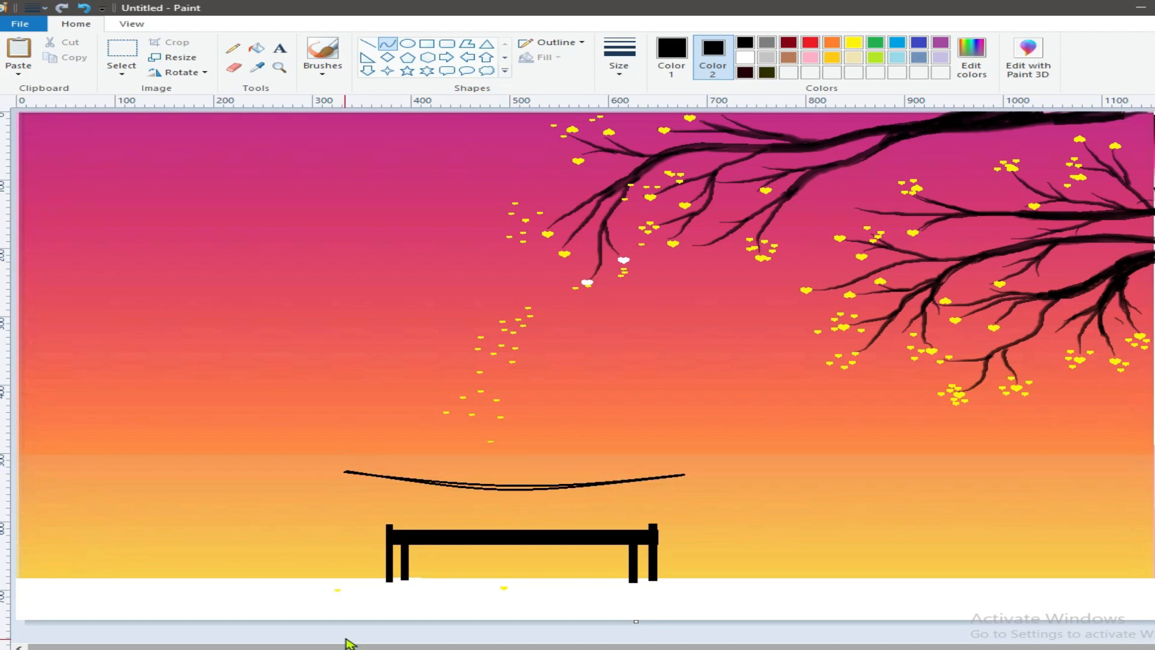
# - Draw thin black curves from both crescent ends down to the bench seat as armrests, and thicken the crescent's tapering right end
pyautogui.moveTo(351, 472); pyautogui.dragTo(360, 495)
pyautogui.click(330, 639)
pyautogui.moveTo(684, 475); pyautogui.dragTo(655, 504)
pyautogui.click(480, 639)
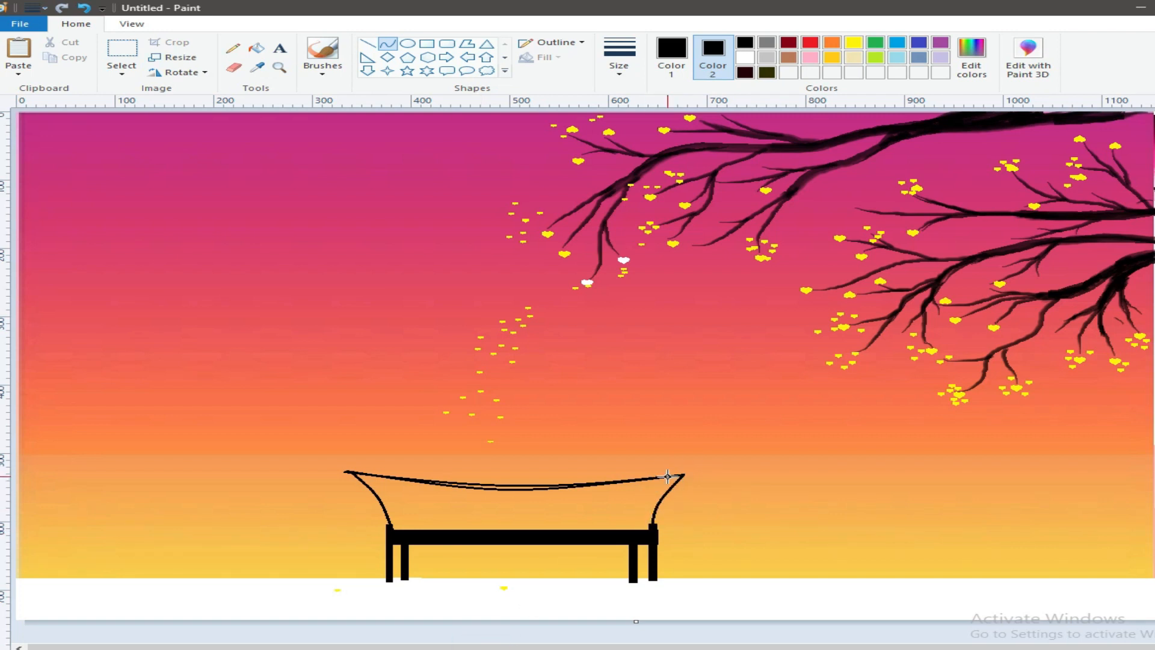
pyautogui.moveTo(630, 480); pyautogui.dragTo(683, 474)
# - Draw evenly spaced thin black vertical slats between the crescent top rail and the bench seat
pyautogui.moveTo(402, 478); pyautogui.dragTo(402, 530)
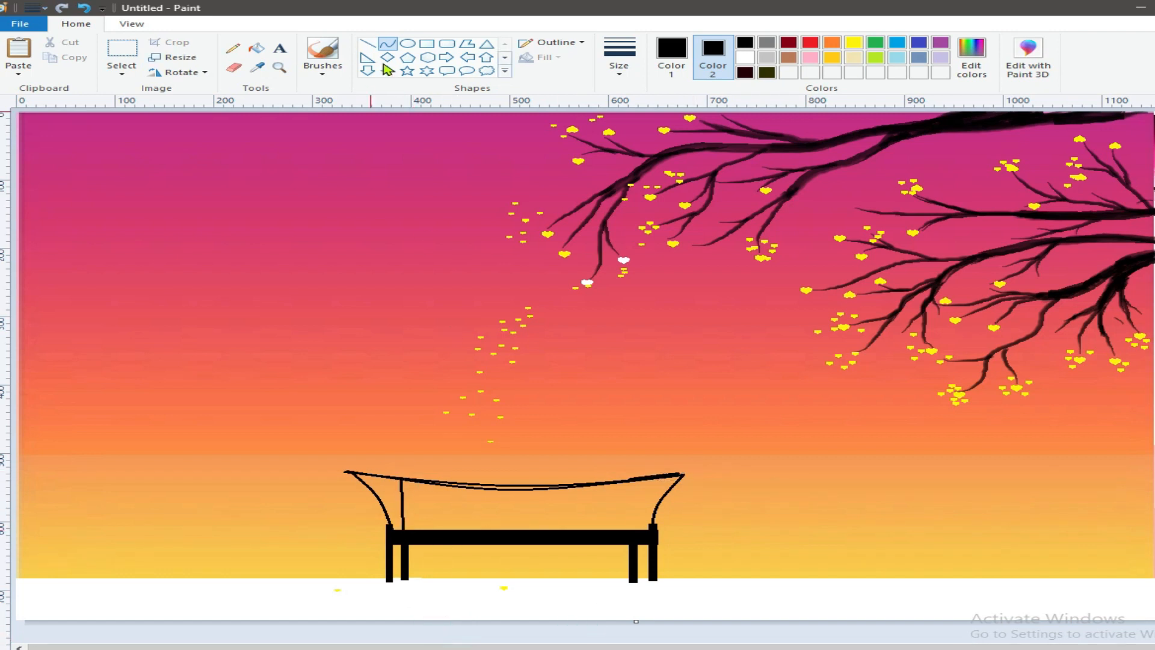
pyautogui.click(367, 43)
pyautogui.moveTo(431, 481)
pyautogui.mouseDown()
pyautogui.moveTo(429, 529)
pyautogui.moveTo(456, 524)
pyautogui.mouseUp()
pyautogui.moveTo(484, 485)
pyautogui.mouseDown()
pyautogui.moveTo(484, 529)
pyautogui.moveTo(511, 534)
pyautogui.moveTo(514, 504)
pyautogui.moveTo(547, 530)
pyautogui.mouseUp()
pyautogui.moveTo(575, 483); pyautogui.dragTo(573, 528)
pyautogui.moveTo(605, 483); pyautogui.dragTo(605, 530)
pyautogui.moveTo(631, 481); pyautogui.dragTo(629, 533)
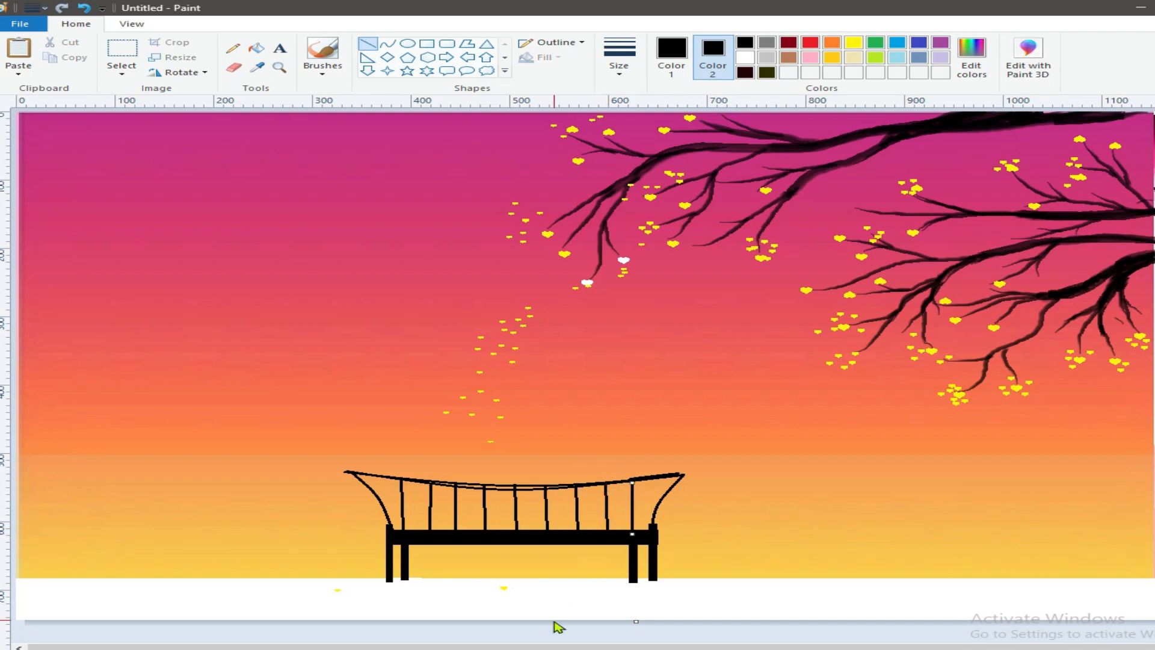
pyautogui.moveTo(380, 496); pyautogui.dragTo(663, 500)
pyautogui.click(84, 7)
pyautogui.click(388, 43)
pyautogui.moveTo(378, 497); pyautogui.dragTo(663, 498)
pyautogui.moveTo(517, 498); pyautogui.dragTo(519, 507)
pyautogui.click(446, 637)
pyautogui.moveTo(386, 514); pyautogui.dragTo(655, 512)
pyautogui.moveTo(518, 511); pyautogui.dragTo(518, 519)
pyautogui.click(84, 8)
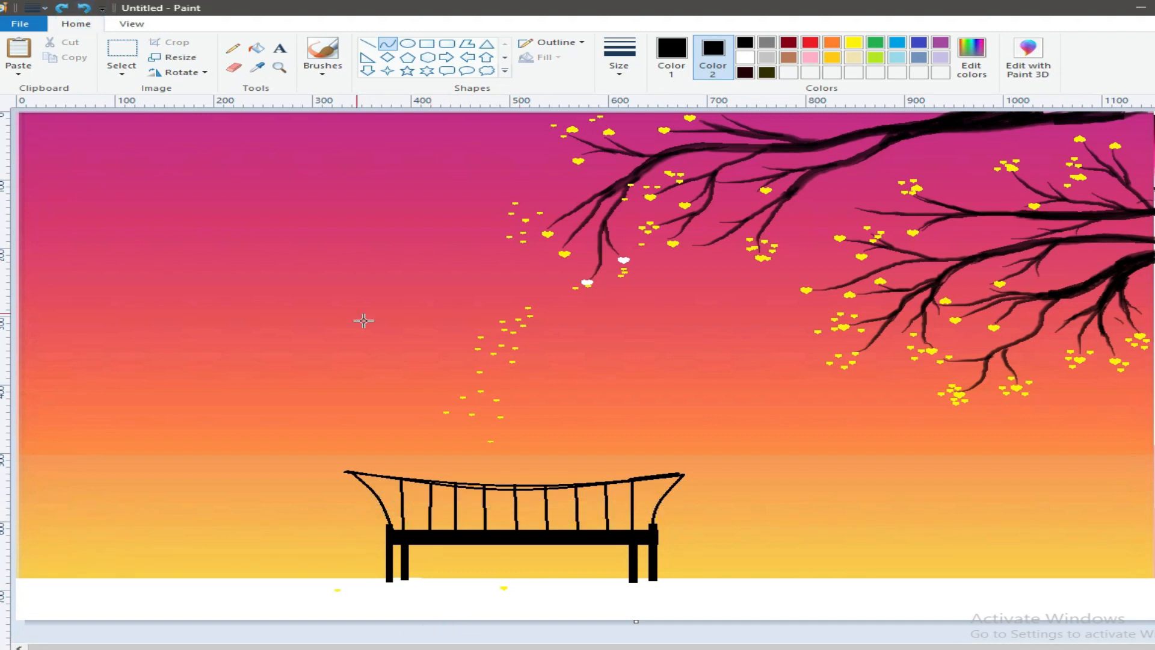
# - Paint a black seated figure with a head, neck and torso at the middle of the bench, adjusting the brush size
pyautogui.click(322, 71)
pyautogui.click(319, 92)
pyautogui.click(748, 43)
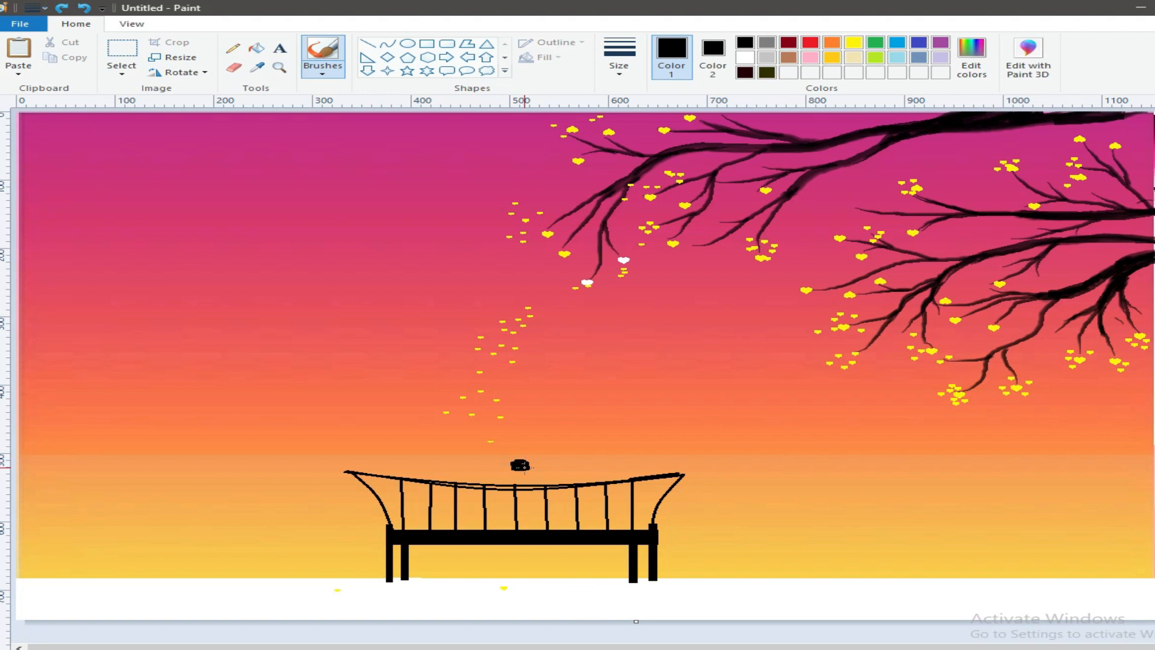
pyautogui.moveTo(521, 471); pyautogui.dragTo(523, 472)
pyautogui.click(84, 8)
pyautogui.click(619, 57)
pyautogui.click(642, 166)
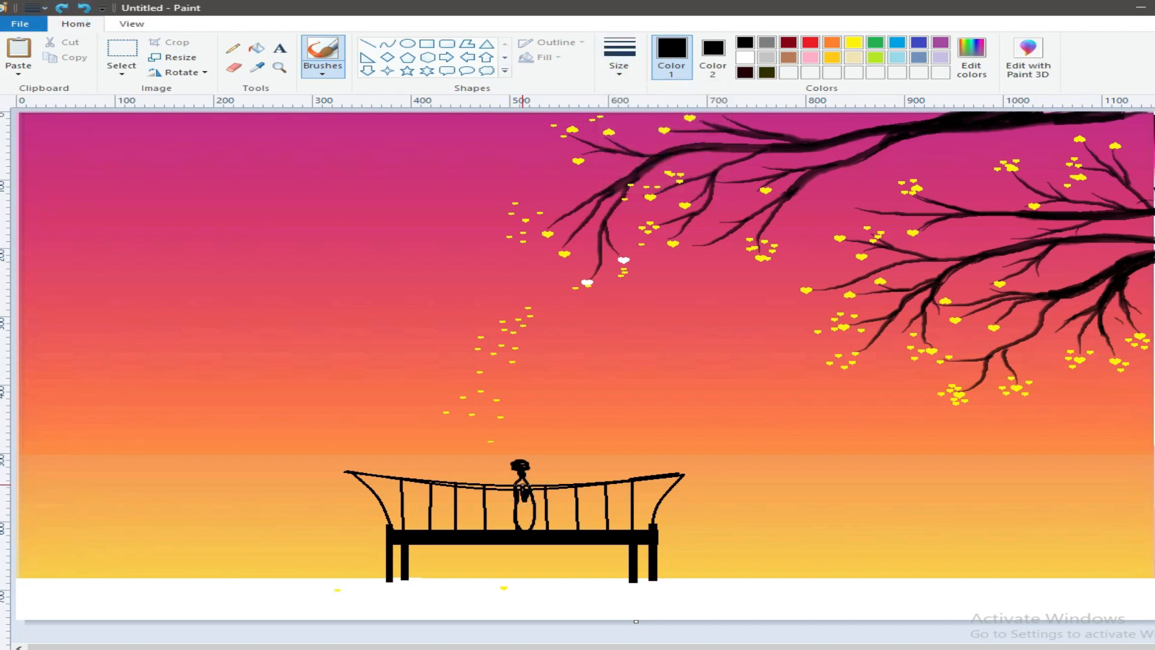
pyautogui.moveTo(517, 515); pyautogui.dragTo(525, 529)
# - Trim the white strip off the bottom of the canvas, and paint the figure's black legs and fuller hair
pyautogui.moveTo(636, 621); pyautogui.dragTo(636, 572)
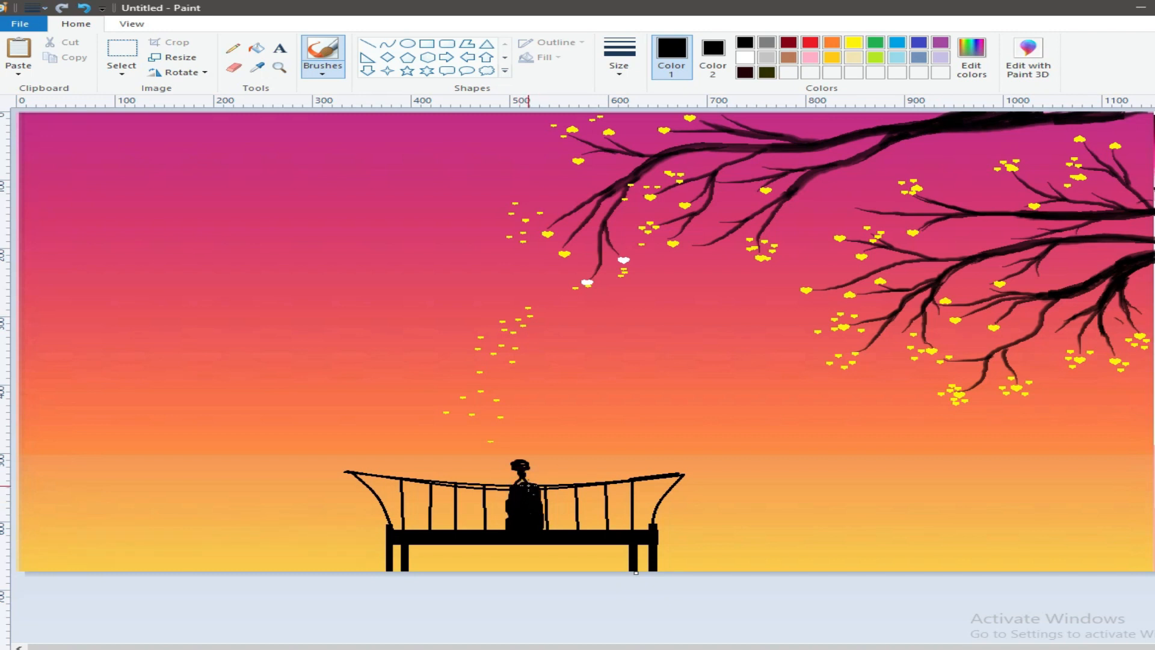
pyautogui.moveTo(531, 540)
pyautogui.mouseDown()
pyautogui.moveTo(538, 574)
pyautogui.moveTo(518, 543)
pyautogui.moveTo(516, 573)
pyautogui.moveTo(523, 546)
pyautogui.mouseUp()
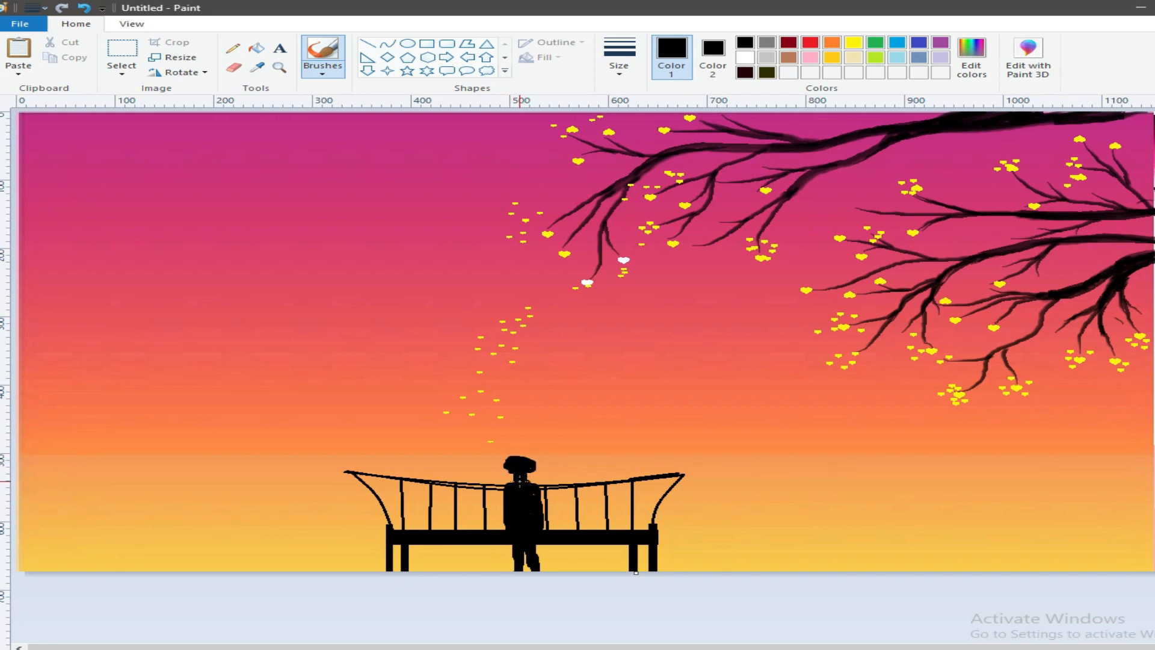
pyautogui.moveTo(511, 467); pyautogui.dragTo(532, 456)
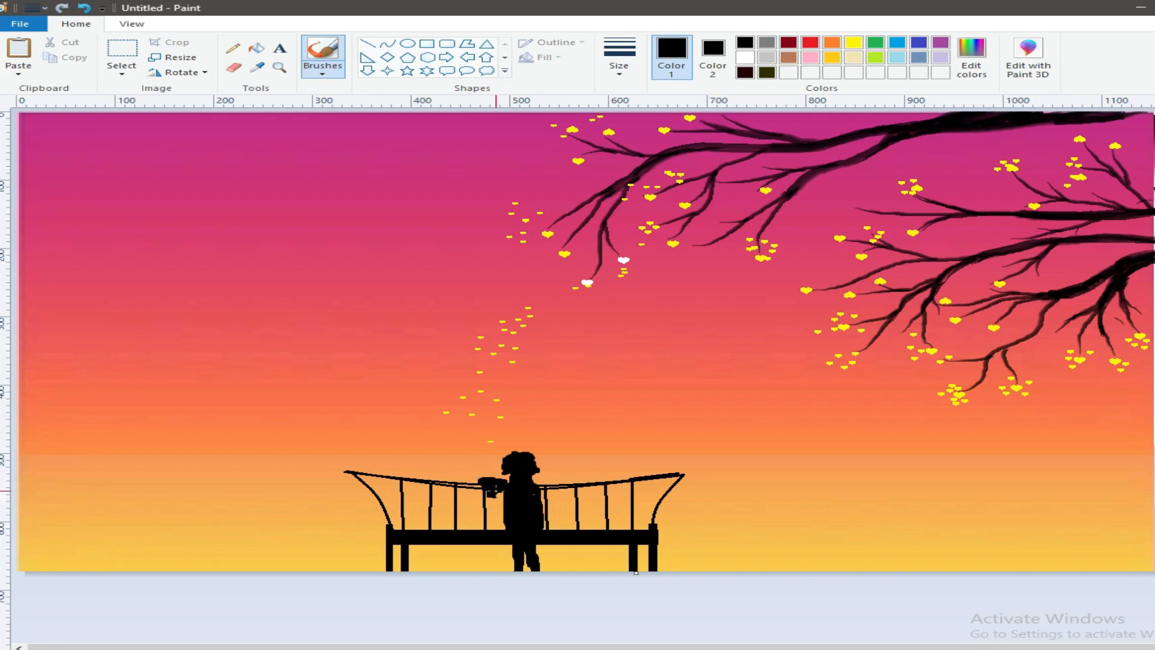
# - Paint a second, smaller black figure leaning against the first one's left side, and brush thin, loose hair strands from its head
pyautogui.moveTo(488, 501); pyautogui.dragTo(497, 519)
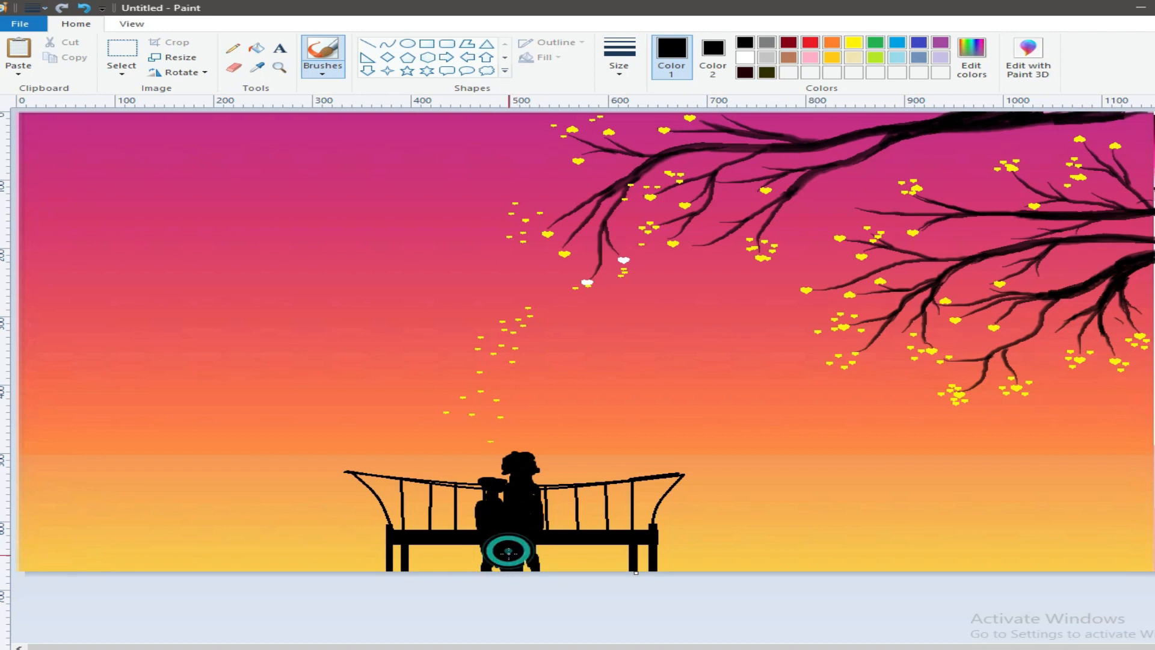
pyautogui.moveTo(488, 479); pyautogui.dragTo(499, 479)
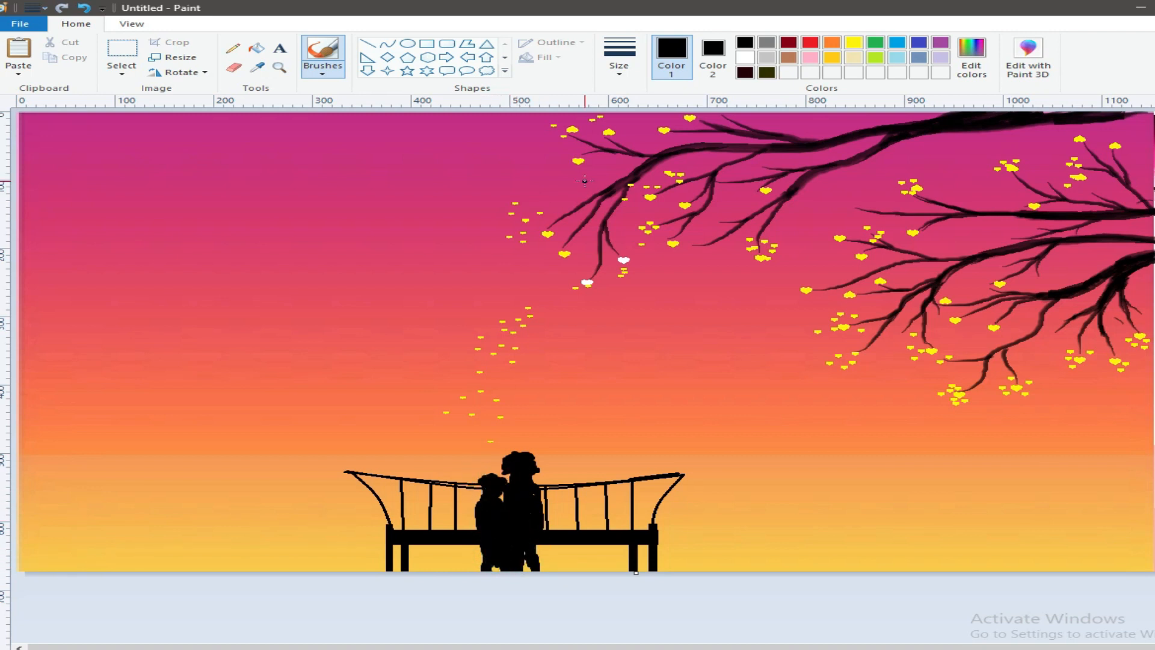
pyautogui.click(324, 74)
pyautogui.click(322, 95)
pyautogui.click(620, 71)
pyautogui.click(619, 93)
pyautogui.moveTo(468, 516)
pyautogui.mouseDown()
pyautogui.moveTo(478, 492)
pyautogui.moveTo(464, 498)
pyautogui.moveTo(480, 486)
pyautogui.mouseUp()
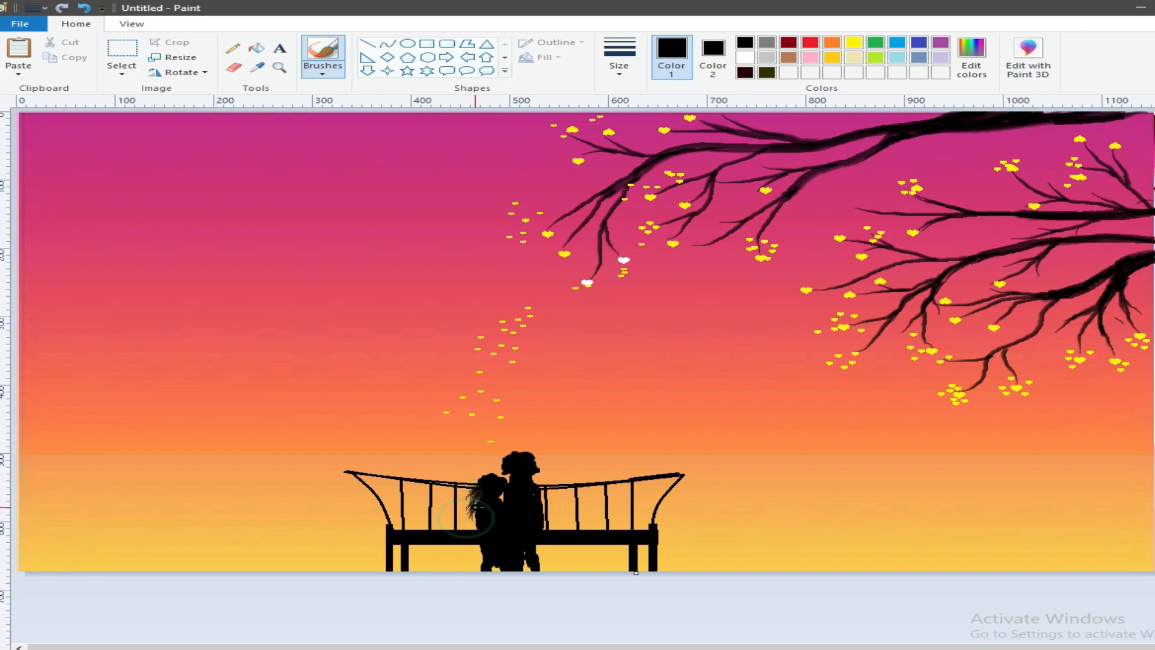
# - Mix a custom dark grey and brush soft highlights into the smaller figure's long hair
pyautogui.click(971, 58)
pyautogui.click(825, 369)
pyautogui.click(444, 433)
pyautogui.moveTo(484, 491)
pyautogui.mouseDown()
pyautogui.moveTo(478, 514)
pyautogui.moveTo(492, 512)
pyautogui.moveTo(482, 485)
pyautogui.moveTo(489, 510)
pyautogui.mouseUp()
pyautogui.moveTo(492, 484)
pyautogui.mouseDown()
pyautogui.moveTo(490, 526)
pyautogui.moveTo(467, 513)
pyautogui.moveTo(498, 522)
pyautogui.moveTo(501, 498)
pyautogui.moveTo(495, 523)
pyautogui.moveTo(496, 501)
pyautogui.moveTo(480, 482)
pyautogui.mouseUp()
pyautogui.click(501, 502)
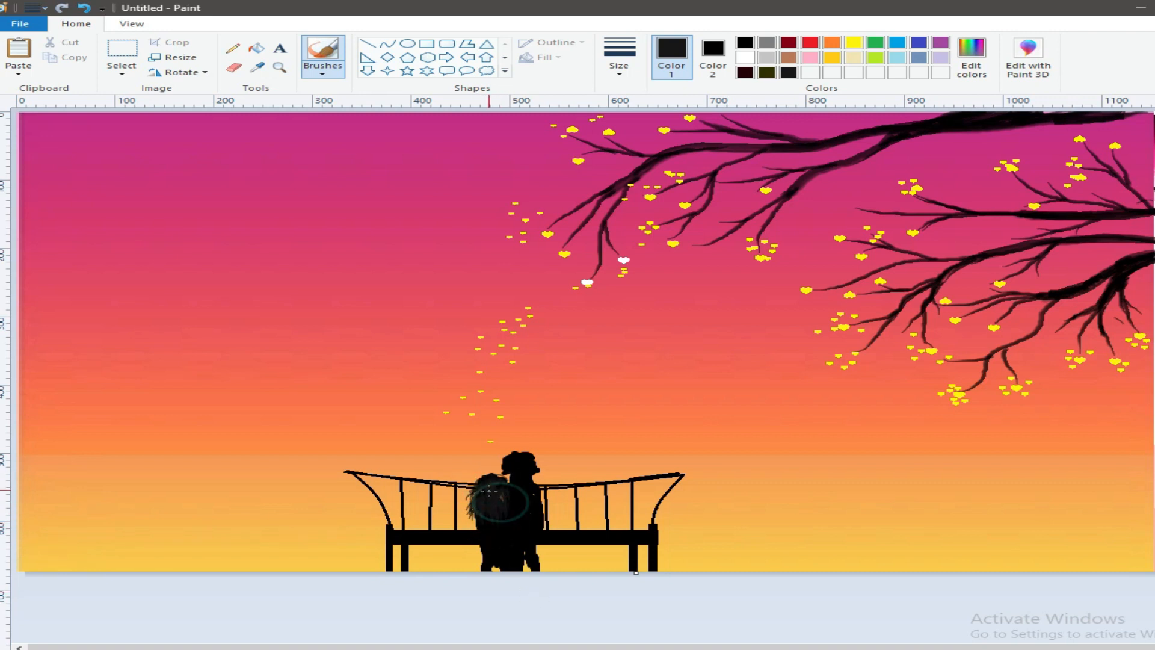
# - Return to black and refine the larger figure's face and right shoulder
pyautogui.click(745, 44)
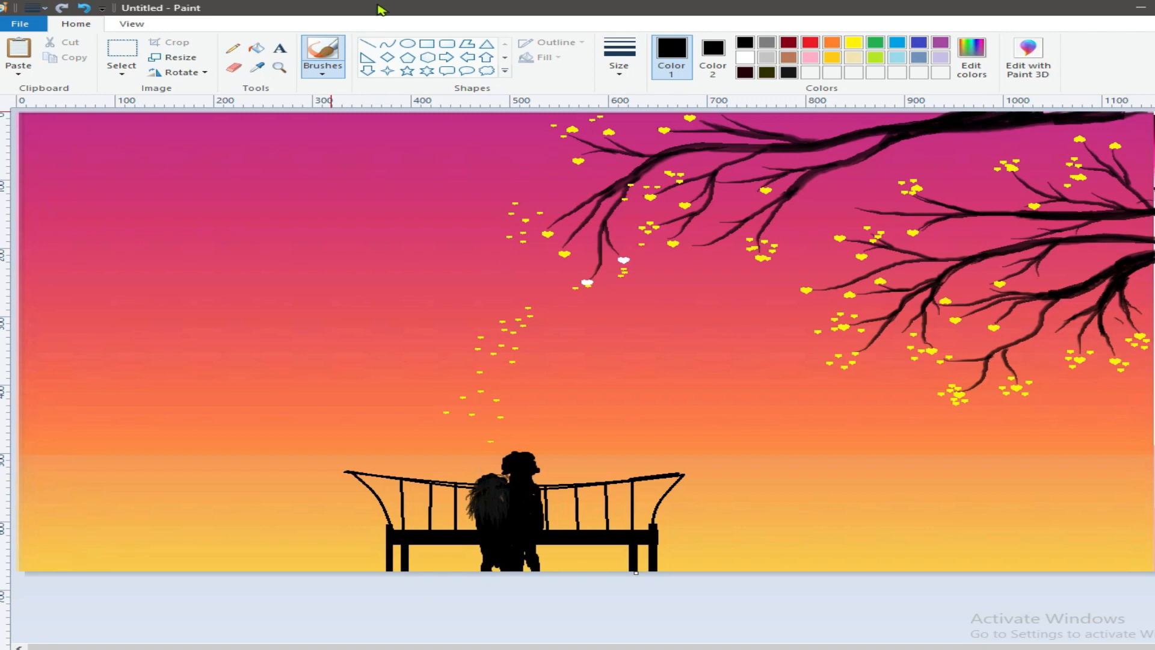
pyautogui.moveTo(538, 470); pyautogui.dragTo(531, 477)
pyautogui.click(527, 494)
# - Set both colours to yellow and draw three larger filled hearts of varying size above the couple
pyautogui.click(853, 42)
pyautogui.click(713, 58)
pyautogui.click(853, 42)
pyautogui.click(505, 58)
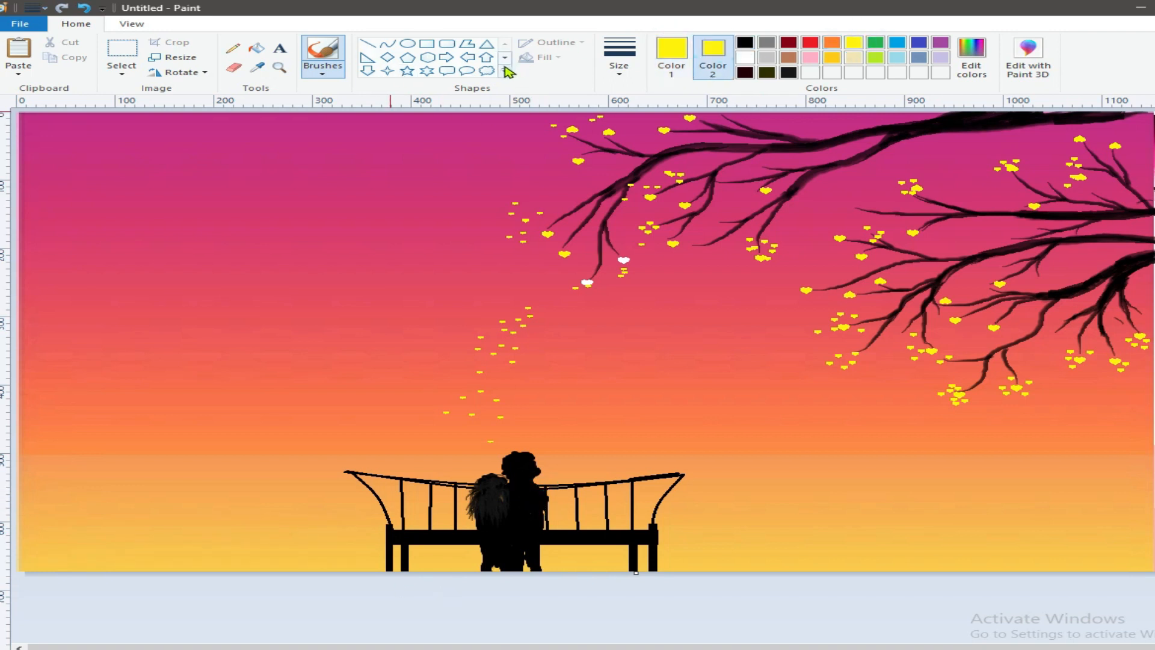
pyautogui.click(368, 70)
pyautogui.moveTo(481, 369); pyautogui.dragTo(529, 422)
pyautogui.click(567, 382)
pyautogui.moveTo(554, 319); pyautogui.dragTo(573, 335)
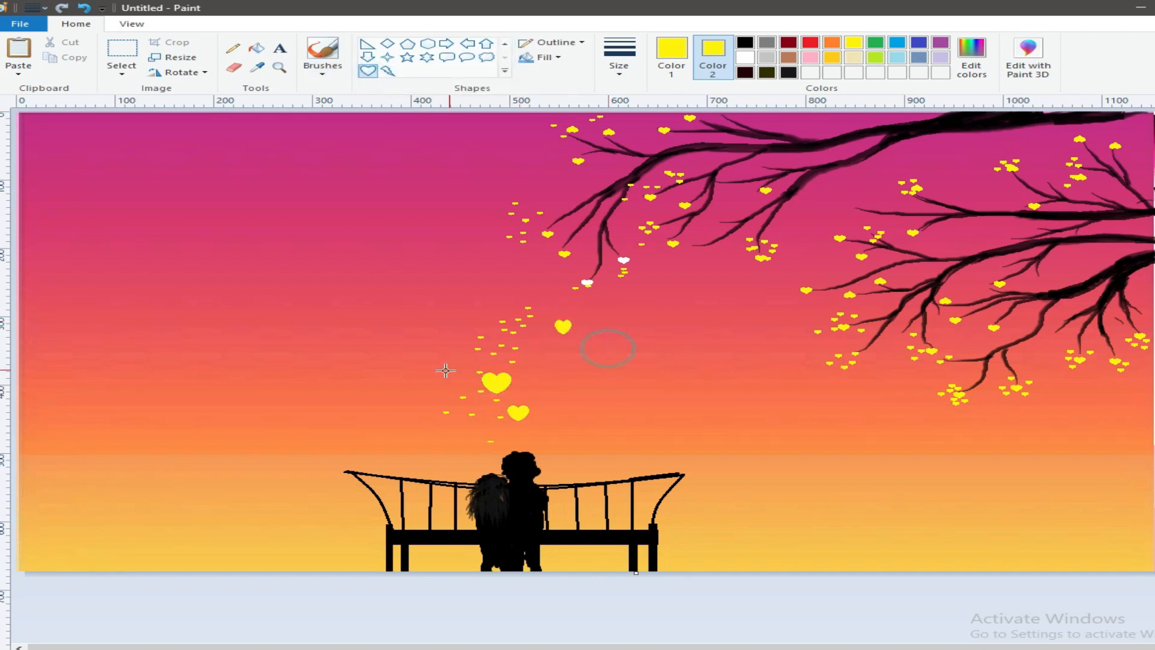
# - Draw smaller yellow hearts around the larger ones, trailing up from the couple towards the tree branches
pyautogui.moveTo(460, 431); pyautogui.dragTo(477, 446)
pyautogui.click(608, 364)
pyautogui.moveTo(480, 328); pyautogui.dragTo(494, 340)
pyautogui.moveTo(565, 394); pyautogui.dragTo(574, 403)
pyautogui.moveTo(572, 361); pyautogui.dragTo(578, 367)
pyautogui.moveTo(612, 317); pyautogui.dragTo(619, 323)
pyautogui.moveTo(647, 282); pyautogui.dragTo(673, 269)
# - Set the first colour to white and fill the larger yellow hearts floating above the couple with it
pyautogui.click(671, 57)
pyautogui.click(746, 59)
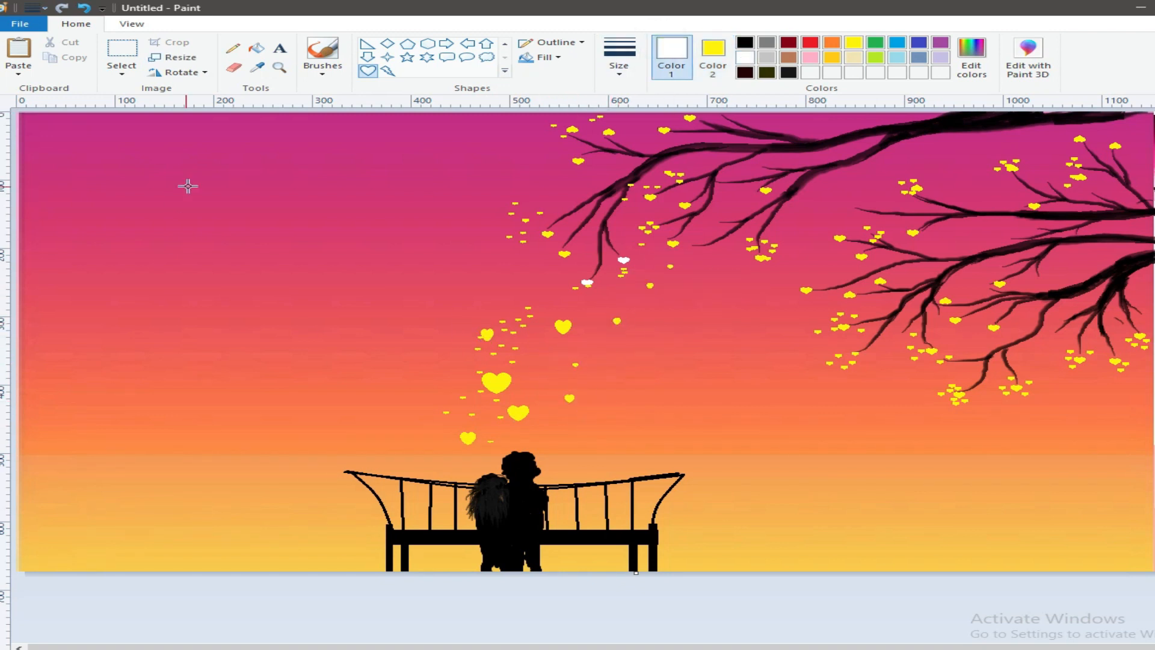
pyautogui.click(257, 48)
pyautogui.click(496, 382)
pyautogui.click(563, 326)
pyautogui.click(518, 412)
pyautogui.click(486, 334)
pyautogui.click(572, 399)
pyautogui.hotkey('ctrl', 'z')
pyautogui.click(468, 437)
pyautogui.click(570, 398)
# - Fill a scattered selection of the yellow heart blossoms on the tree branches with white
pyautogui.click(565, 253)
pyautogui.click(548, 234)
pyautogui.click(673, 243)
pyautogui.click(684, 205)
pyautogui.click(578, 161)
pyautogui.click(608, 131)
pyautogui.click(960, 394)
pyautogui.click(806, 290)
pyautogui.click(850, 295)
pyautogui.click(881, 280)
pyautogui.click(945, 301)
pyautogui.click(956, 320)
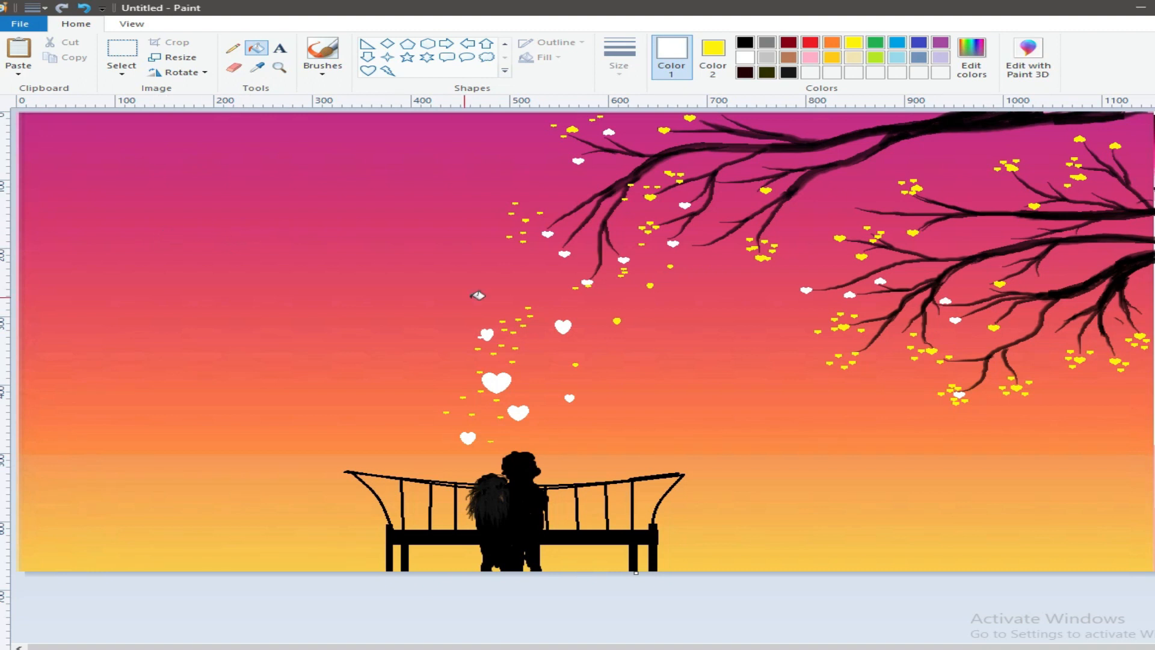
# - Set the second colour to white too, and draw tiny filled hearts above the couple and along the sky's upper edge
pyautogui.click(724, 67)
pyautogui.click(745, 57)
pyautogui.click(368, 71)
pyautogui.moveTo(483, 274); pyautogui.dragTo(489, 279)
pyautogui.moveTo(317, 138); pyautogui.dragTo(323, 141)
pyautogui.moveTo(447, 118); pyautogui.dragTo(454, 122)
pyautogui.moveTo(523, 124); pyautogui.dragTo(530, 128)
pyautogui.moveTo(377, 117); pyautogui.dragTo(384, 120)
pyautogui.moveTo(335, 119); pyautogui.dragTo(320, 119)
pyautogui.moveTo(271, 118); pyautogui.dragTo(280, 124)
pyautogui.moveTo(413, 117); pyautogui.dragTo(420, 121)
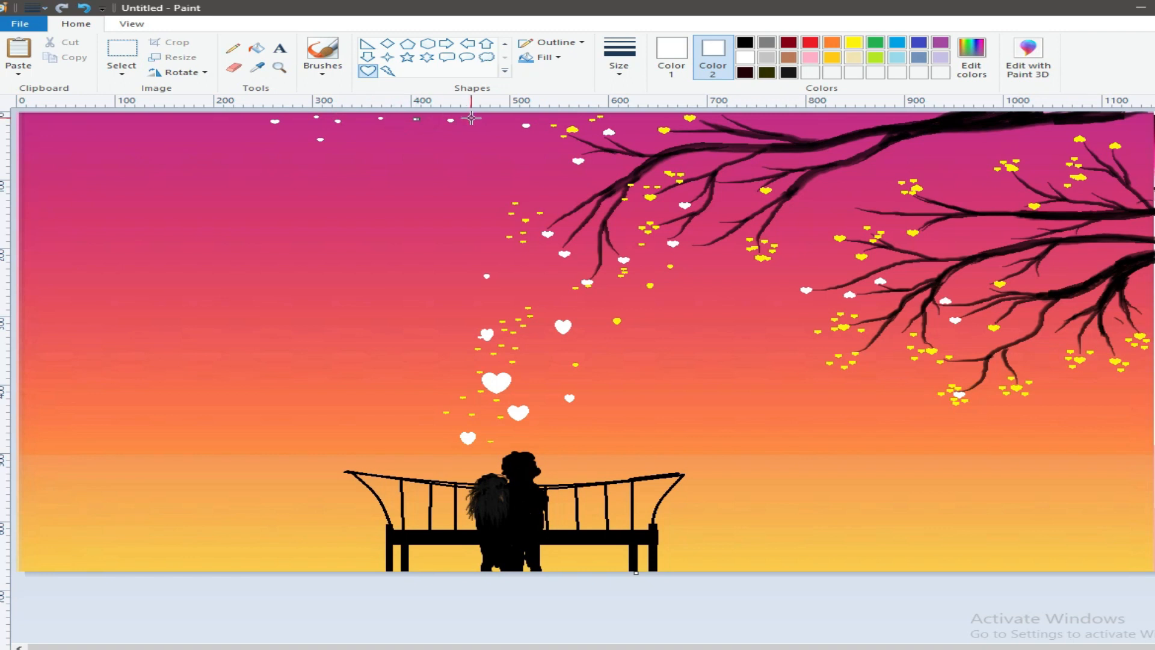
# - Scatter tiny white filled hearts across the open left half of the sky
pyautogui.moveTo(290, 202); pyautogui.dragTo(297, 207)
pyautogui.moveTo(203, 215); pyautogui.dragTo(209, 219)
pyautogui.moveTo(117, 171); pyautogui.dragTo(124, 176)
pyautogui.moveTo(55, 134); pyautogui.dragTo(103, 122)
pyautogui.moveTo(24, 185); pyautogui.dragTo(31, 190)
pyautogui.moveTo(33, 302); pyautogui.dragTo(39, 307)
pyautogui.moveTo(41, 347); pyautogui.dragTo(48, 351)
pyautogui.moveTo(135, 351); pyautogui.dragTo(142, 356)
pyautogui.moveTo(169, 316); pyautogui.dragTo(175, 320)
pyautogui.moveTo(63, 413); pyautogui.dragTo(70, 418)
pyautogui.moveTo(227, 357); pyautogui.dragTo(231, 360)
pyautogui.click(263, 330)
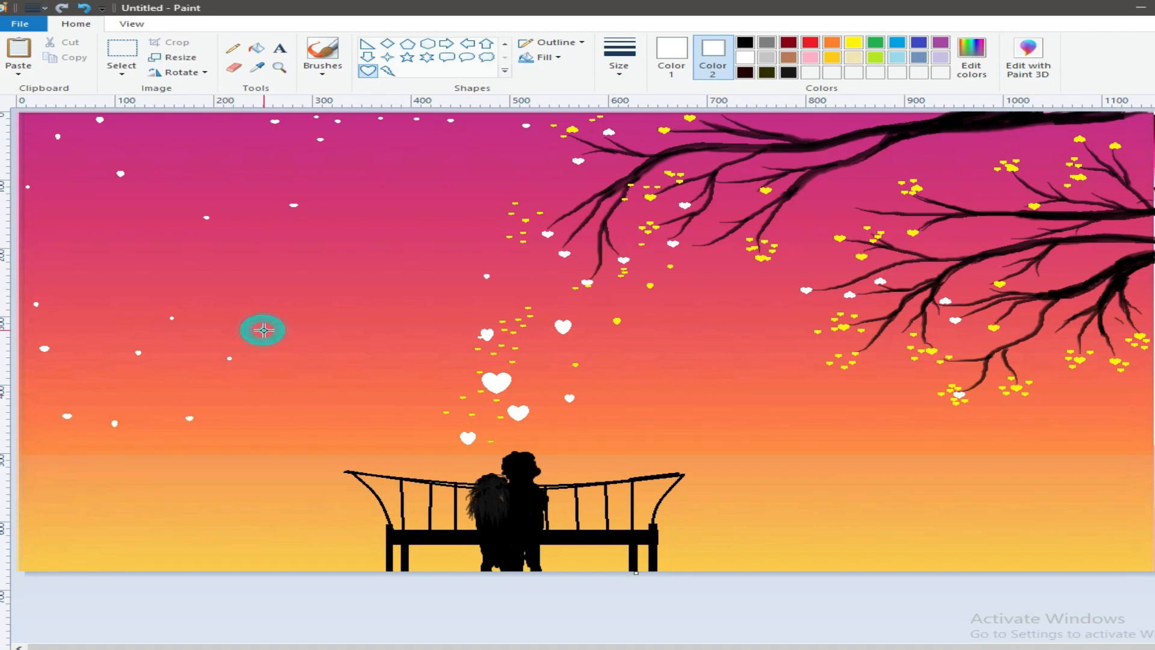
# - Dot tiny white specks with the Pencil among the white hearts in the left and middle sky
pyautogui.click(232, 48)
pyautogui.click(269, 288)
pyautogui.click(313, 284)
pyautogui.click(329, 254)
pyautogui.click(364, 234)
pyautogui.click(385, 211)
pyautogui.click(382, 166)
pyautogui.click(417, 163)
pyautogui.click(113, 203)
pyautogui.click(114, 232)
# - Change the pencil size and add more white specks across the upper sky left of the branches
pyautogui.click(619, 60)
pyautogui.click(634, 121)
pyautogui.click(197, 281)
pyautogui.click(230, 172)
pyautogui.click(292, 169)
pyautogui.click(397, 144)
pyautogui.click(405, 160)
pyautogui.click(448, 157)
pyautogui.click(504, 160)
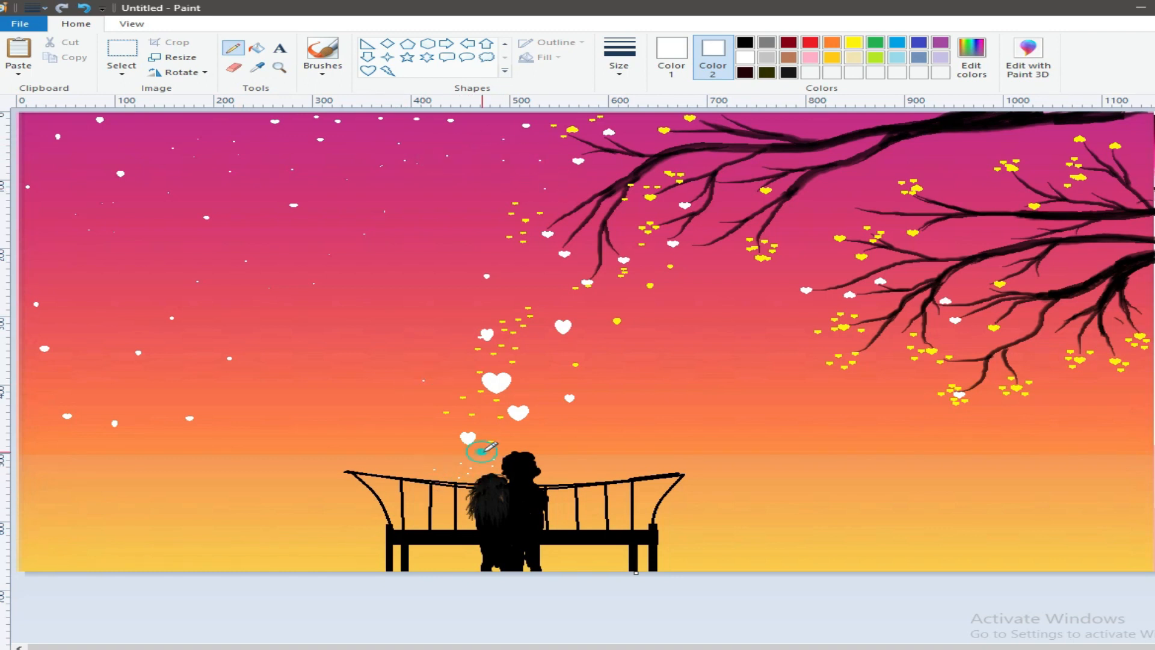
# - Dot tiny white specks with the Pencil around the column of hearts rising above the couple
pyautogui.click(547, 459)
pyautogui.click(546, 467)
pyautogui.click(548, 481)
pyautogui.click(483, 312)
pyautogui.click(492, 292)
pyautogui.click(507, 273)
pyautogui.click(520, 243)
pyautogui.click(522, 257)
pyautogui.click(516, 292)
pyautogui.click(558, 260)
pyautogui.click(554, 300)
pyautogui.click(596, 314)
pyautogui.click(596, 331)
pyautogui.click(573, 346)
pyautogui.click(560, 383)
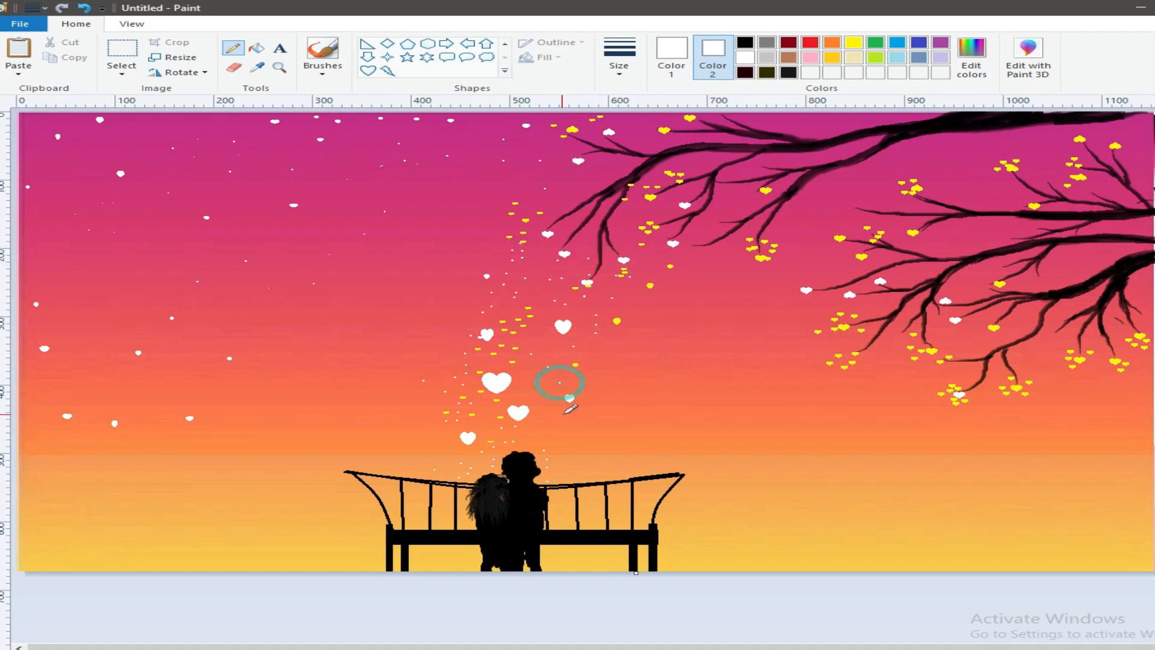
pyautogui.click(559, 374)
pyautogui.click(568, 349)
pyautogui.click(594, 344)
pyautogui.click(614, 336)
pyautogui.click(630, 308)
# - Scatter tiny white specks around the upper tree branches and across the upper right sky
pyautogui.click(624, 289)
pyautogui.click(641, 279)
pyautogui.click(651, 264)
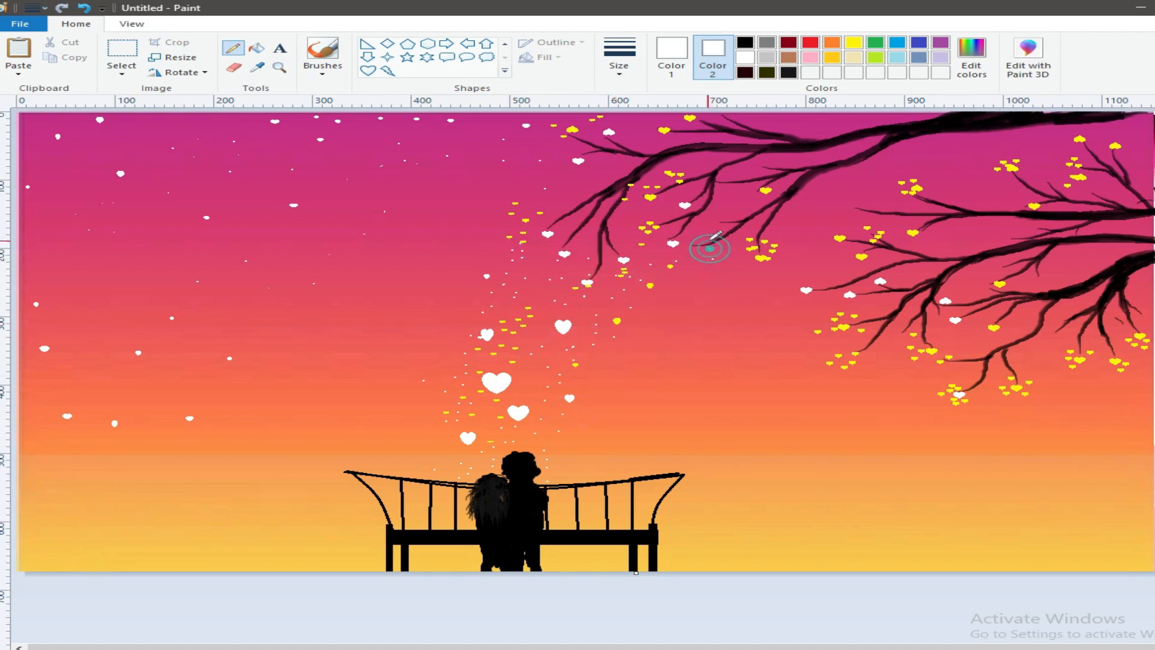
pyautogui.click(736, 198)
pyautogui.click(754, 186)
pyautogui.click(763, 166)
pyautogui.click(777, 161)
pyautogui.click(824, 132)
pyautogui.click(841, 119)
pyautogui.click(874, 118)
pyautogui.click(804, 126)
pyautogui.click(961, 149)
pyautogui.click(1003, 147)
pyautogui.click(1023, 137)
pyautogui.click(1116, 132)
pyautogui.click(1130, 144)
pyautogui.click(1014, 225)
pyautogui.click(987, 237)
pyautogui.moveTo(903, 175); pyautogui.dragTo(893, 178)
# - Add tiny white specks among the lower tree branches on the right side of the painting
pyautogui.click(810, 333)
pyautogui.click(820, 320)
pyautogui.click(829, 312)
pyautogui.click(850, 372)
pyautogui.click(929, 385)
pyautogui.click(954, 367)
pyautogui.click(969, 337)
pyautogui.click(982, 274)
pyautogui.click(948, 238)
pyautogui.click(1006, 251)
pyautogui.click(1057, 272)
pyautogui.click(1112, 271)
pyautogui.click(1107, 334)
pyautogui.click(1122, 335)
pyautogui.click(1143, 298)
pyautogui.click(1090, 252)
# - Dot more white specks over the open sky left of the rising hearts and between the bench and the right-hand branches
pyautogui.click(300, 392)
pyautogui.click(289, 367)
pyautogui.click(292, 344)
pyautogui.click(344, 323)
pyautogui.click(345, 300)
pyautogui.click(383, 274)
pyautogui.click(396, 249)
pyautogui.click(431, 213)
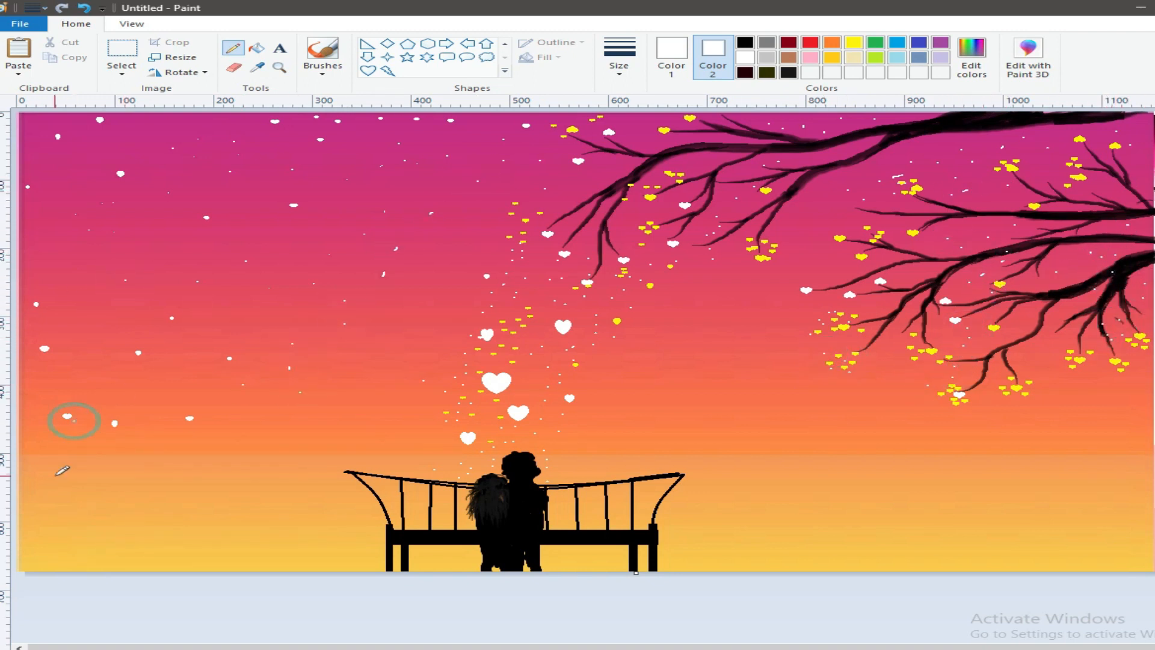
pyautogui.click(796, 479)
pyautogui.click(766, 515)
pyautogui.click(729, 389)
pyautogui.click(866, 410)
pyautogui.click(1048, 416)
pyautogui.click(813, 399)
pyautogui.click(721, 307)
pyautogui.click(796, 216)
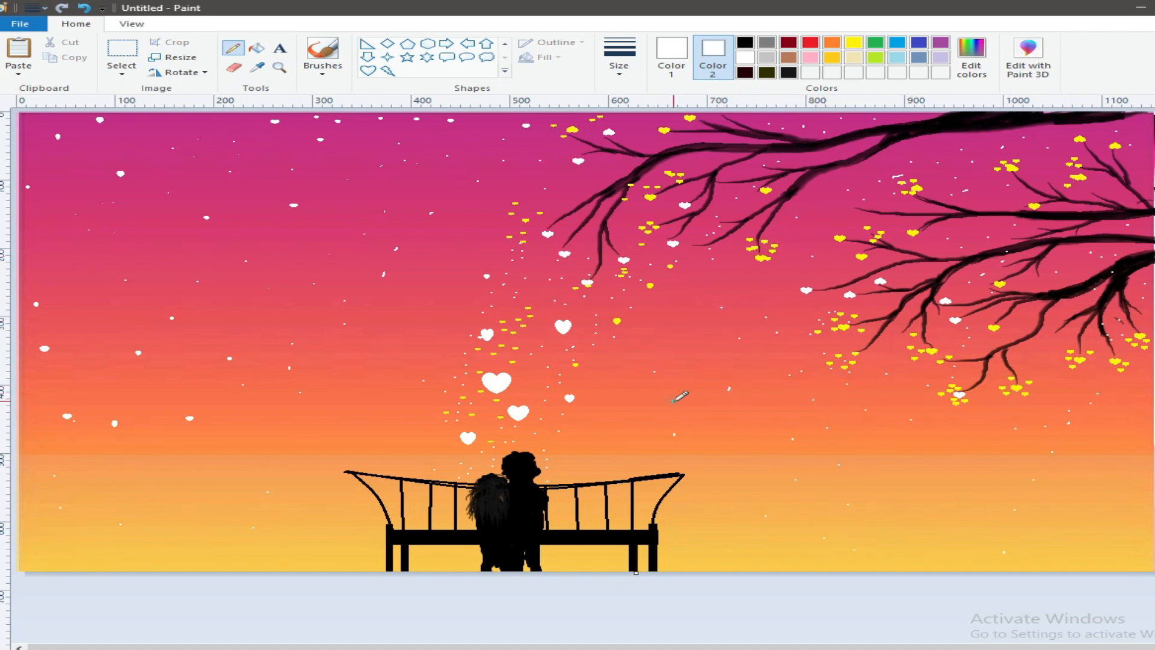
pyautogui.click(802, 217)
# - Draw small white filled hearts near the yellow hearts on the branches and one in the sky right of the bench
pyautogui.click(367, 70)
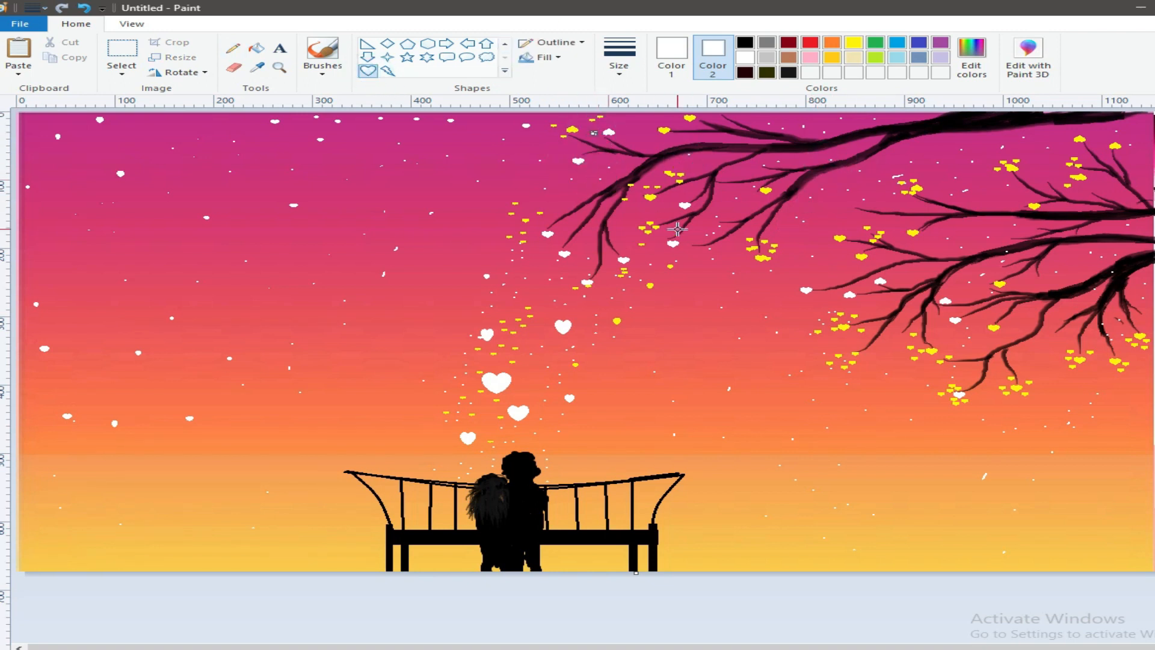
pyautogui.moveTo(647, 240); pyautogui.dragTo(650, 243)
pyautogui.moveTo(743, 253)
pyautogui.mouseDown()
pyautogui.moveTo(780, 289)
pyautogui.moveTo(750, 242)
pyautogui.mouseUp()
pyautogui.moveTo(838, 323); pyautogui.dragTo(843, 326)
pyautogui.moveTo(876, 471); pyautogui.dragTo(881, 476)
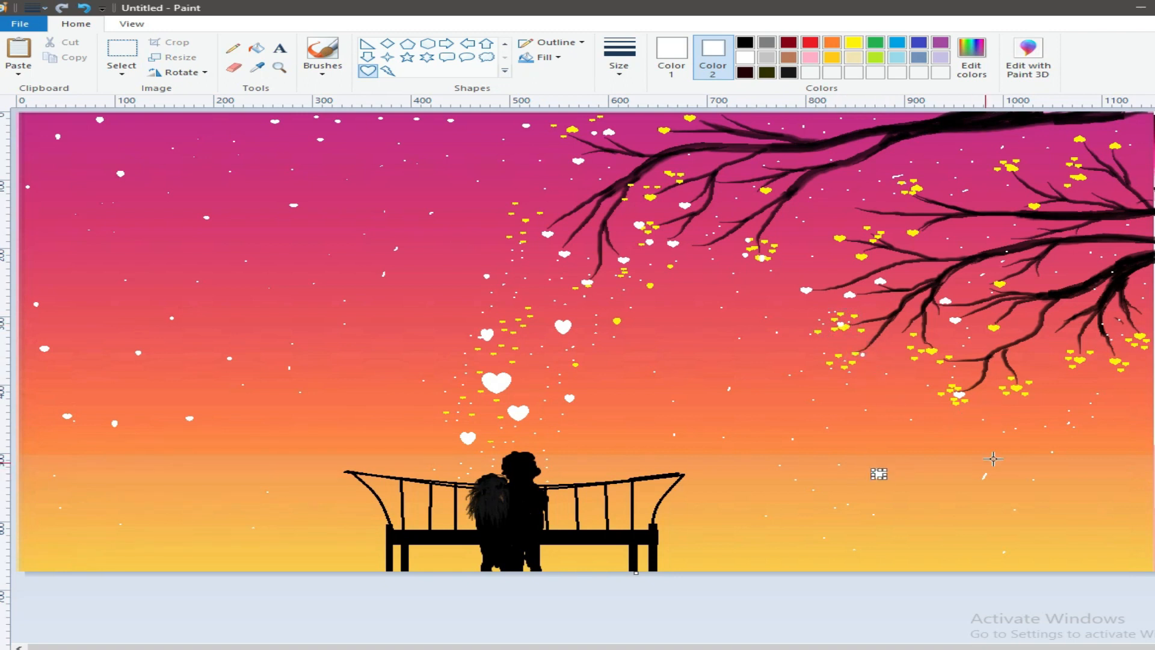
# - Place small white filled hearts in the yellow lower sky on both sides of the bench
pyautogui.moveTo(64, 540); pyautogui.dragTo(69, 545)
pyautogui.moveTo(192, 548); pyautogui.dragTo(197, 553)
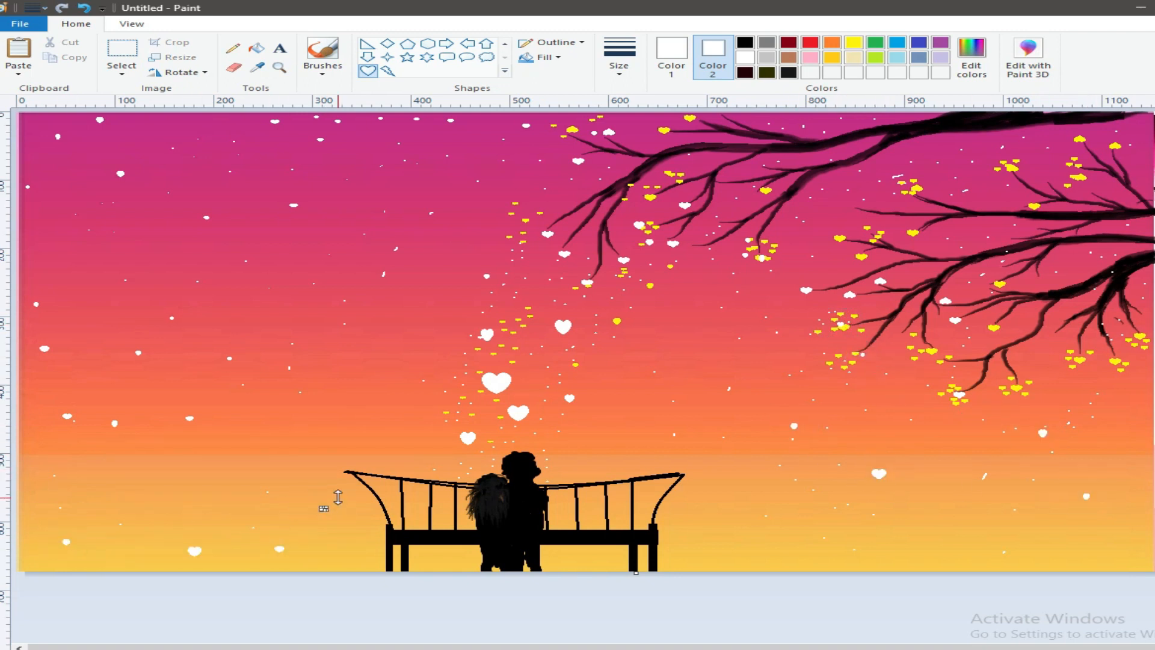
pyautogui.moveTo(698, 503); pyautogui.dragTo(703, 508)
pyautogui.moveTo(710, 540); pyautogui.dragTo(714, 545)
pyautogui.moveTo(783, 530); pyautogui.dragTo(788, 535)
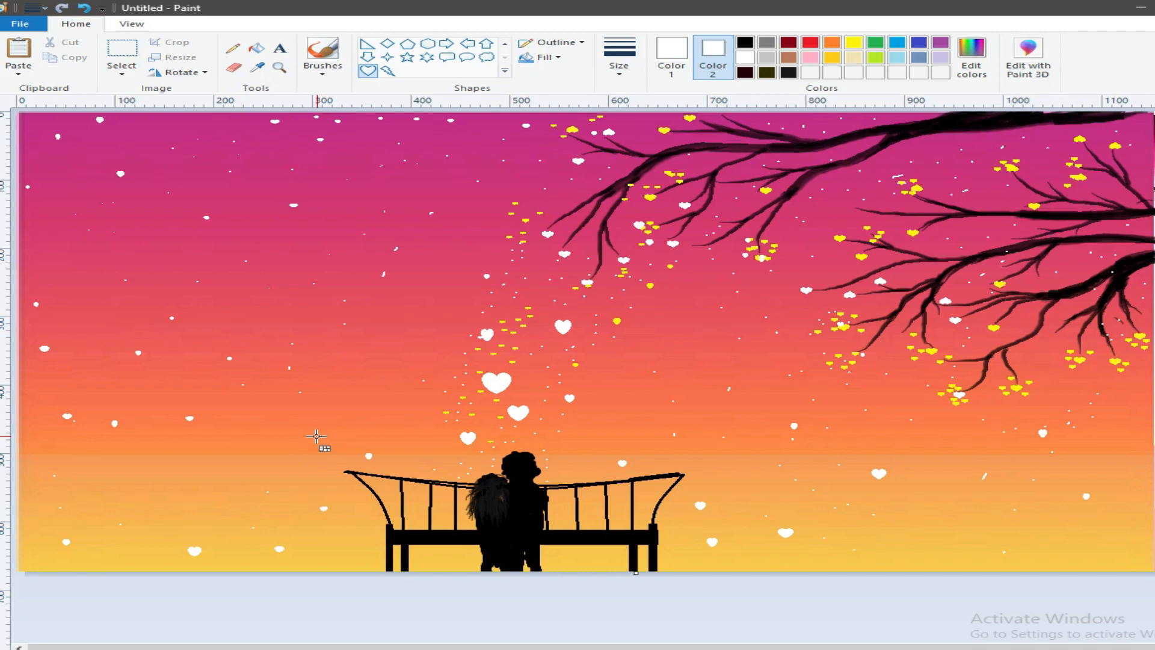
# - Set the first colour to black and widen the couple's silhouette with brush strokes along the sides of their lower bodies
pyautogui.click(670, 57)
pyautogui.click(745, 43)
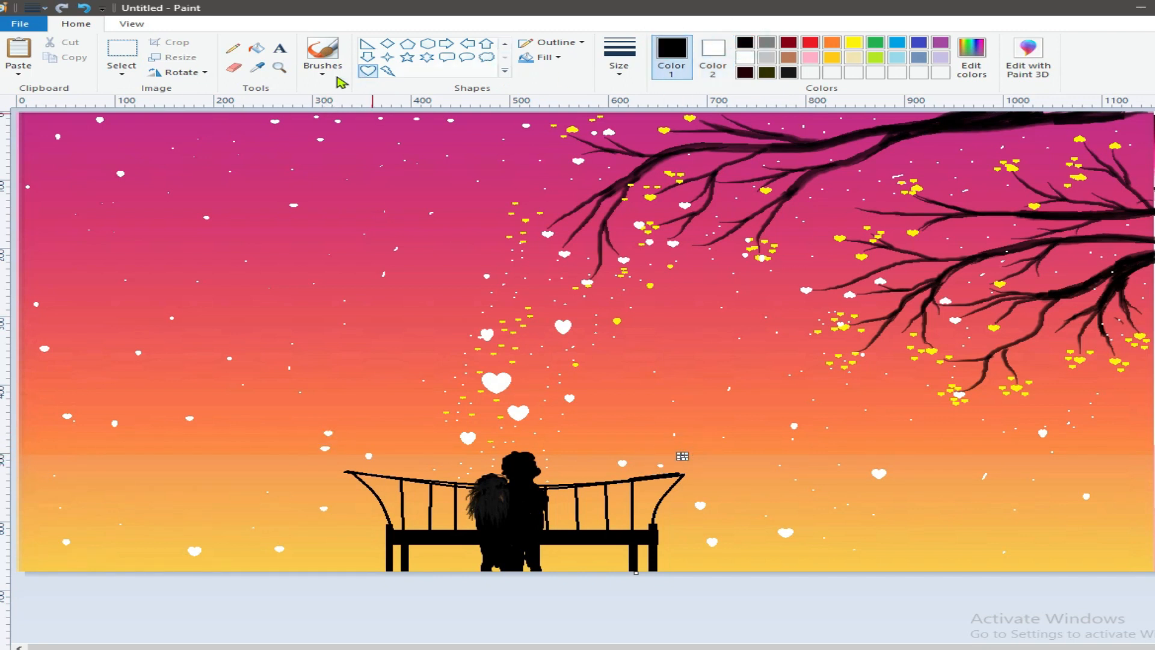
pyautogui.click(323, 57)
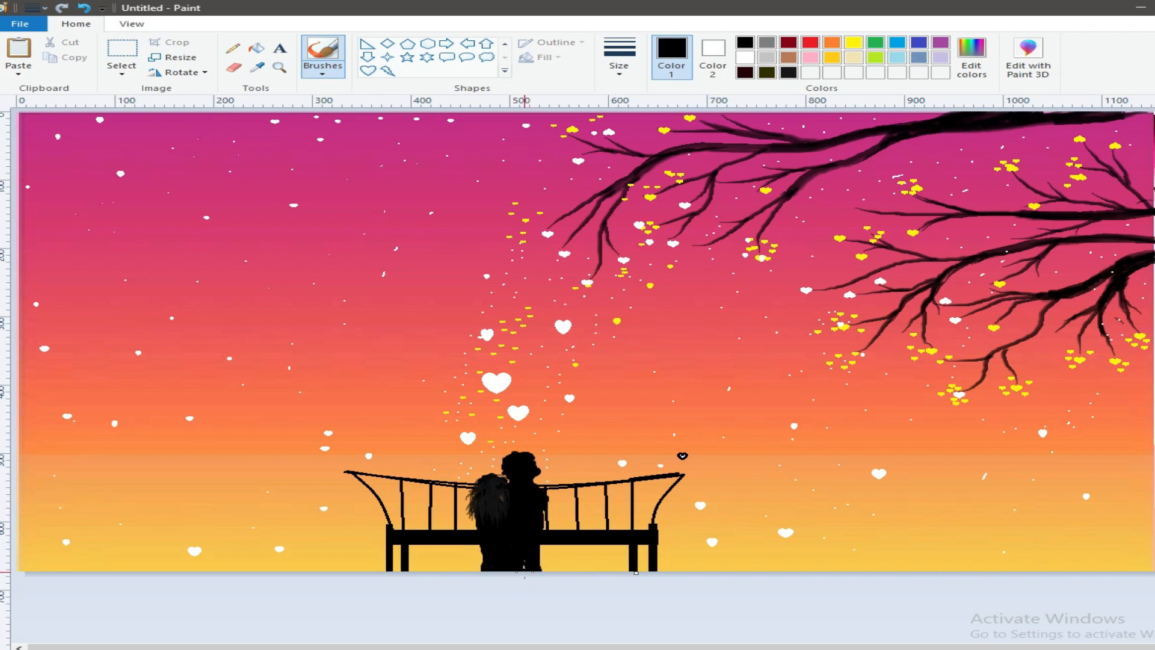
pyautogui.moveTo(544, 522); pyautogui.dragTo(548, 529)
pyautogui.click(478, 522)
pyautogui.click(472, 544)
pyautogui.click(481, 549)
pyautogui.click(480, 556)
pyautogui.click(474, 518)
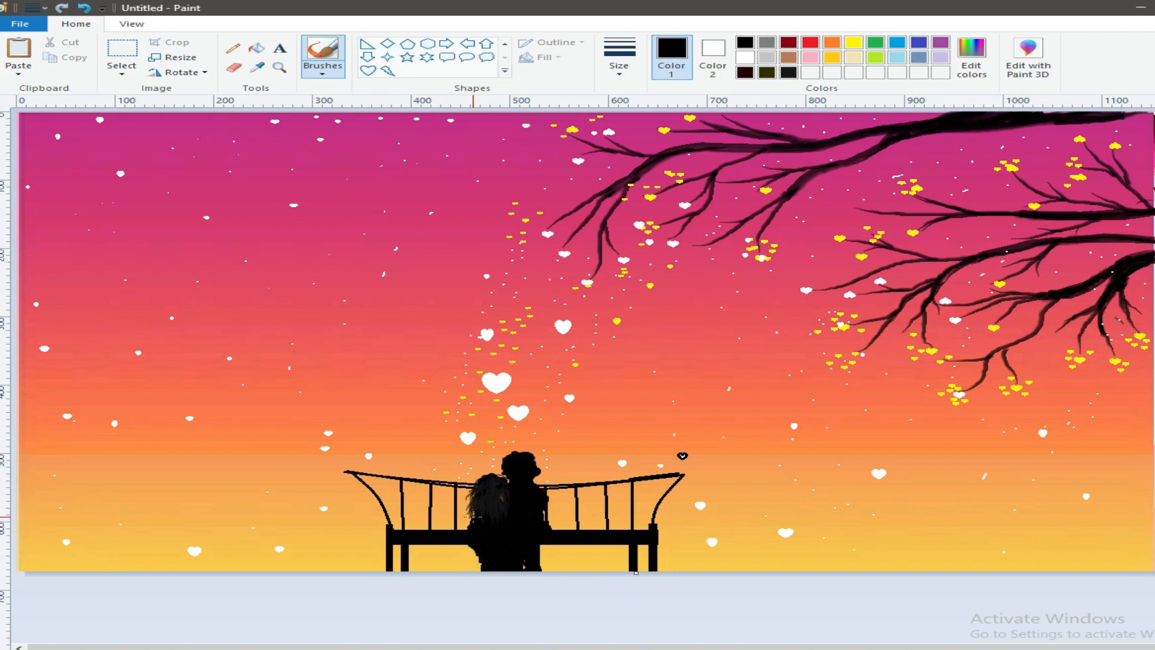